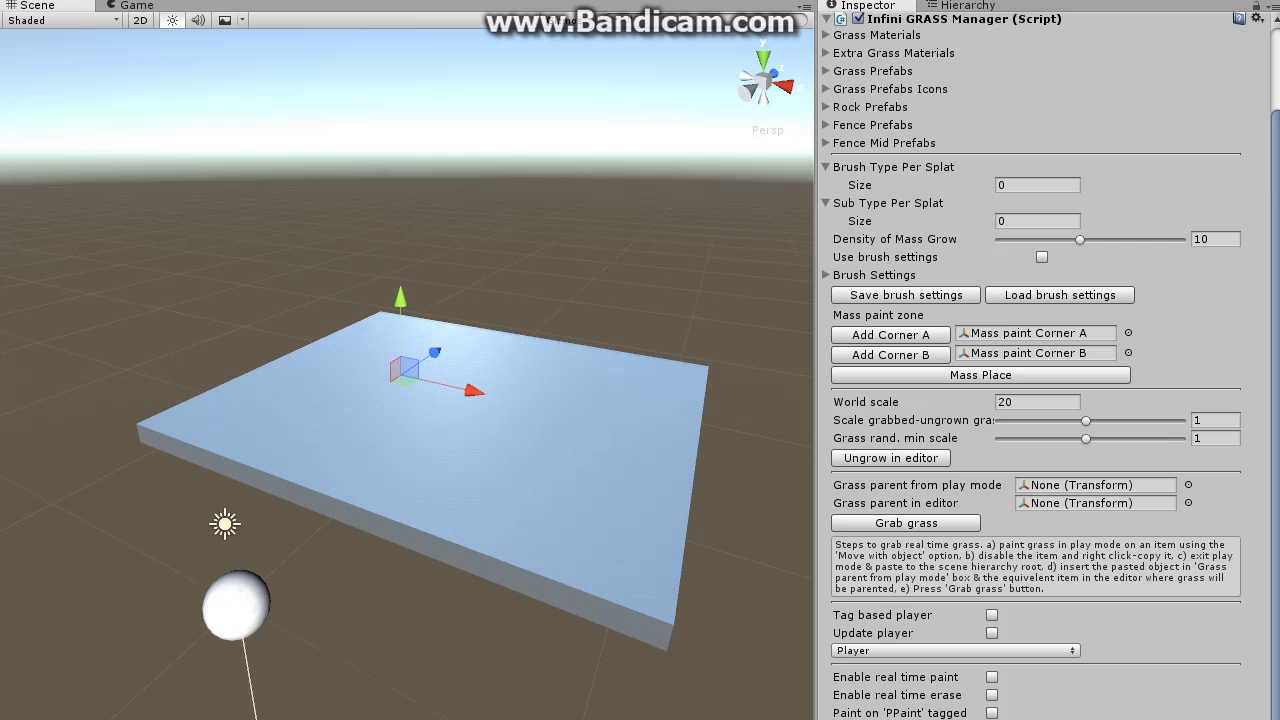
Step: Move both Mass paint corner objects together beside the slab's near-left corner, slightly above its surface
{"action": "left_click", "coordinate": [1042, 333]}
{"action": "left_click", "coordinate": [967, 6]}
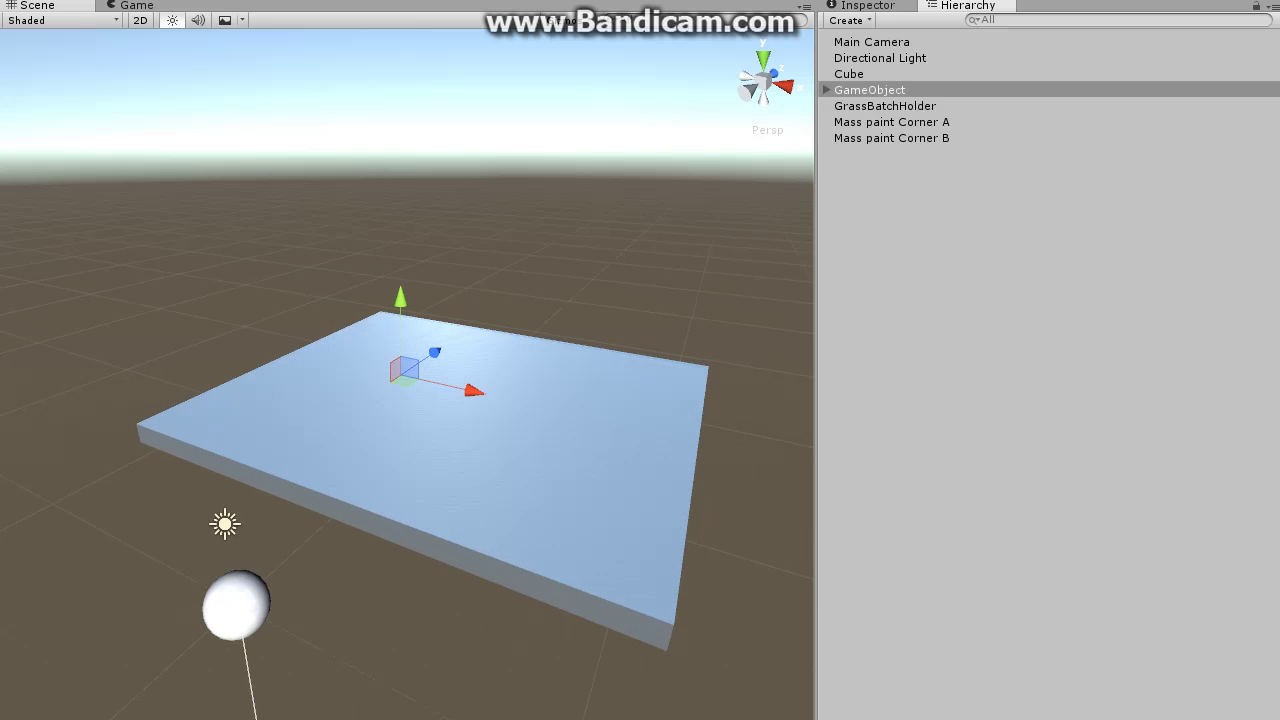
{"action": "left_click", "coordinate": [892, 122]}
{"action": "left_click", "coordinate": [892, 138], "text": "ctrl"}
{"action": "left_click_drag", "start_coordinate": [227, 543], "coordinate": [188, 308]}
{"action": "middle_click_drag", "start_coordinate": [188, 308], "coordinate": [261, 570]}
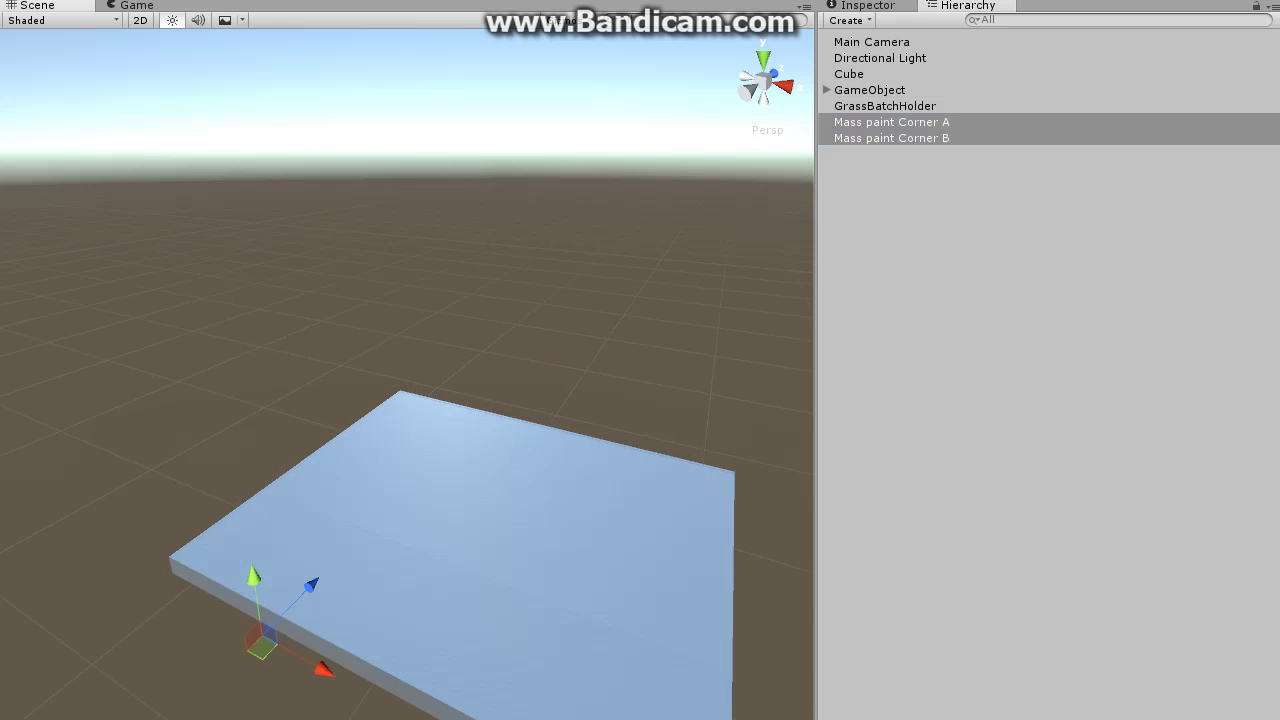
{"action": "left_click_drag", "start_coordinate": [262, 648], "coordinate": [157, 498]}
{"action": "left_click_drag", "start_coordinate": [147, 422], "coordinate": [150, 438]}
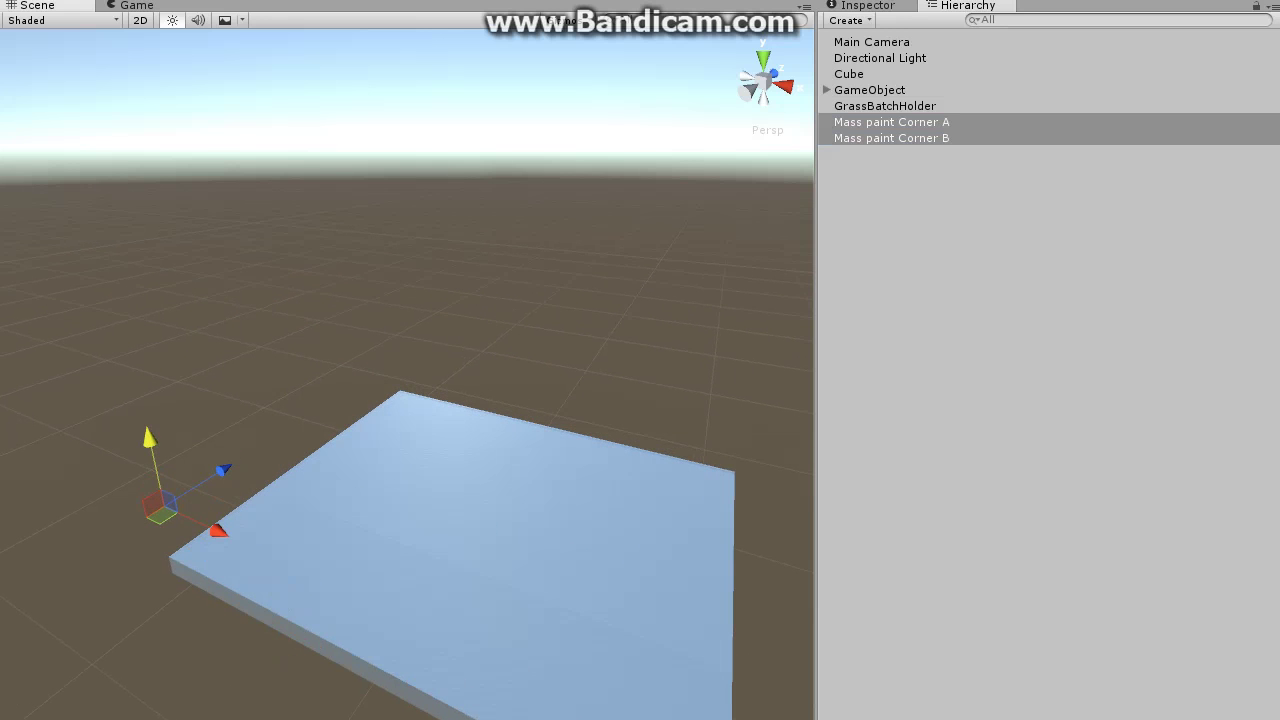
Step: Move Mass paint Corner B alone to the slab's opposite corner on the far right
{"action": "left_click", "coordinate": [1000, 300]}
{"action": "left_click", "coordinate": [892, 138]}
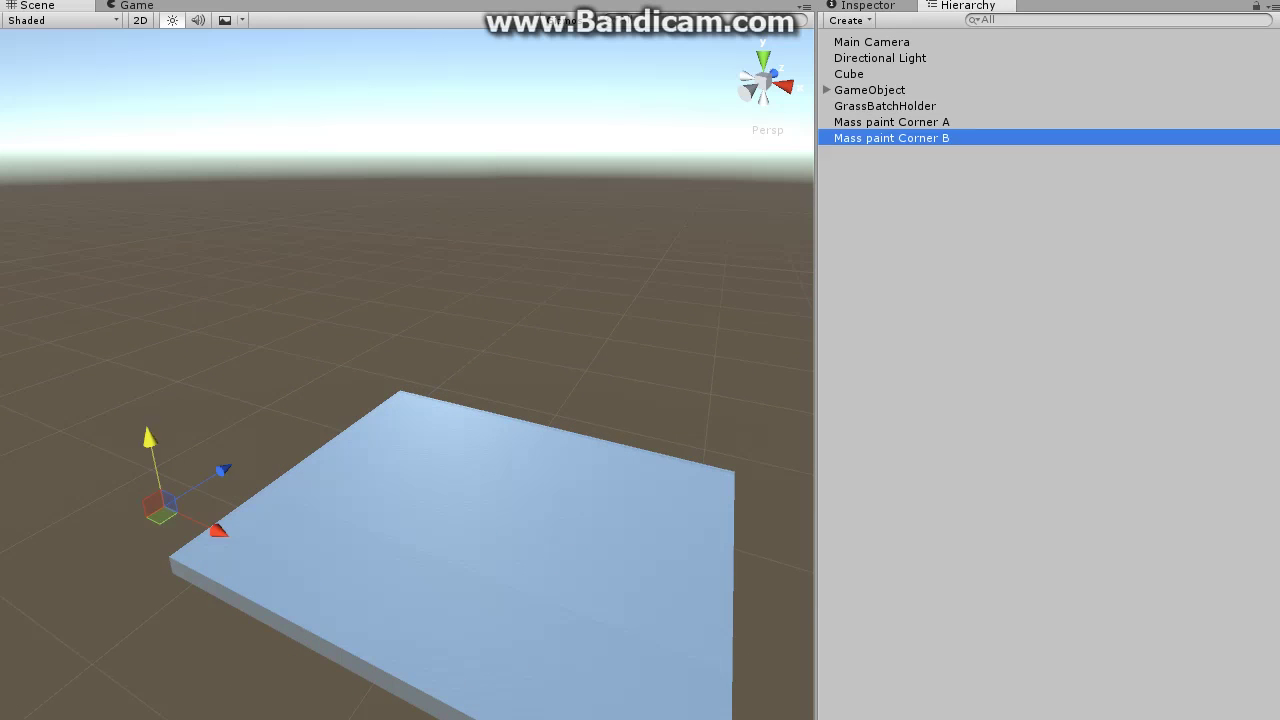
{"action": "left_click_drag", "start_coordinate": [160, 514], "coordinate": [728, 415]}
{"action": "middle_click_drag", "start_coordinate": [728, 415], "coordinate": [690, 317]}
Step: Check the paint zone markers from above and align Mass paint Corner A with the slab's left corner
{"action": "left_click", "coordinate": [869, 90]}
{"action": "middle_click_drag", "start_coordinate": [560, 230], "coordinate": [578, 490]}
{"action": "right_click_drag", "start_coordinate": [578, 490], "coordinate": [580, 545]}
{"action": "right_click_drag", "start_coordinate": [300, 480], "coordinate": [300, 590]}
{"action": "middle_click_drag", "start_coordinate": [300, 590], "coordinate": [288, 718]}
{"action": "left_click", "coordinate": [891, 122]}
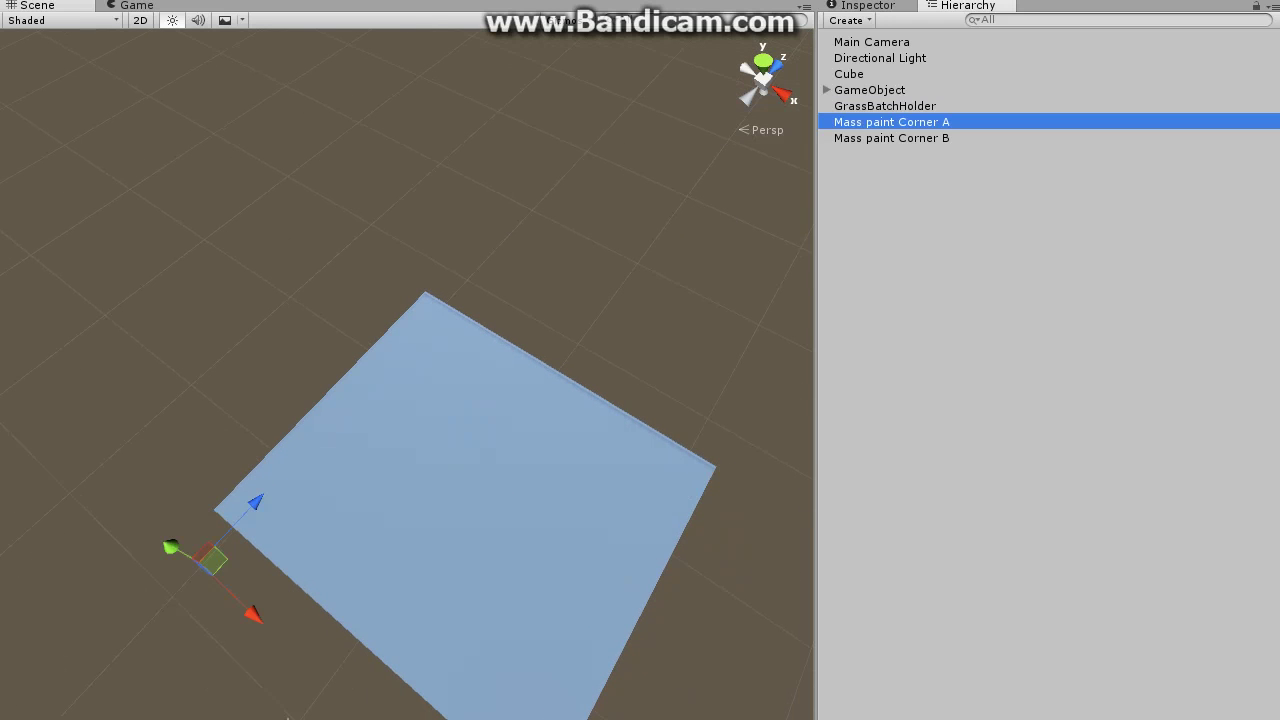
{"action": "left_click_drag", "start_coordinate": [213, 561], "coordinate": [218, 507]}
Step: Align Mass paint Corner B with the slab's right corner and reselect GameObject to show both markers
{"action": "left_click", "coordinate": [891, 138]}
{"action": "middle_click_drag", "start_coordinate": [716, 467], "coordinate": [608, 491]}
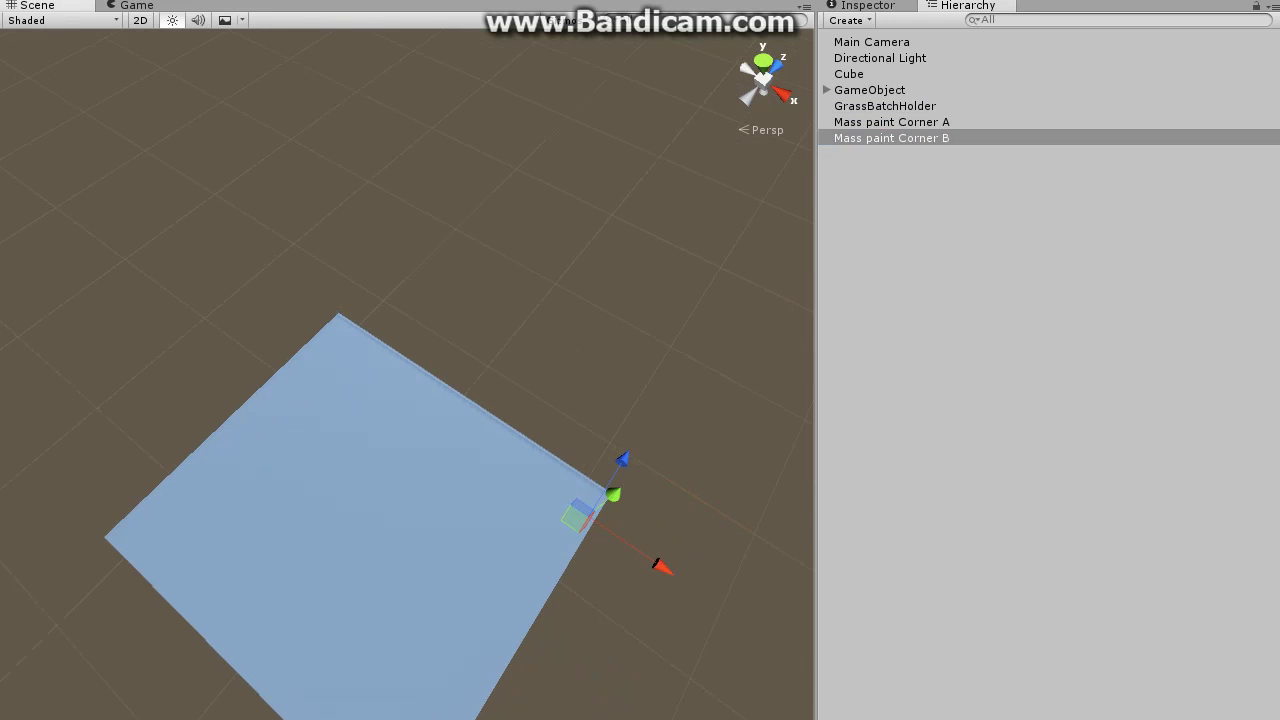
{"action": "left_click_drag", "start_coordinate": [575, 518], "coordinate": [598, 483]}
{"action": "left_click", "coordinate": [869, 90]}
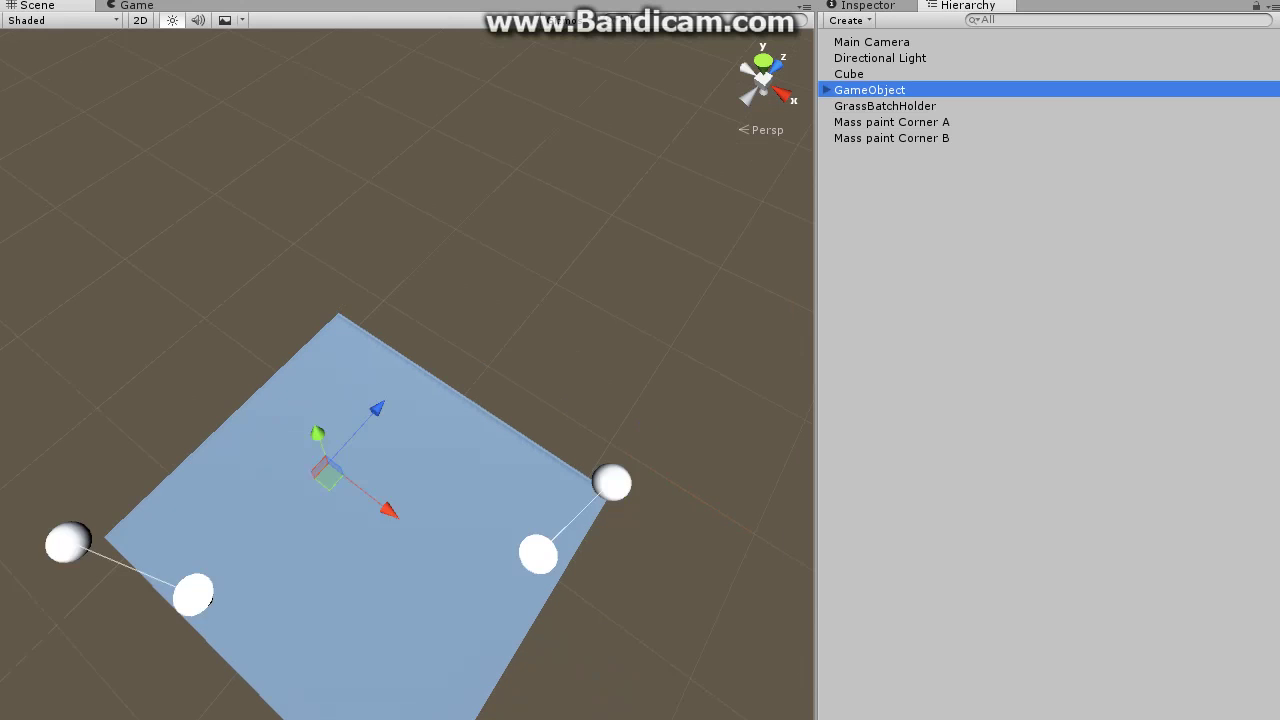
Step: Select the Cube slab and assign it the PPaint tag
{"action": "middle_click_drag", "start_coordinate": [480, 530], "coordinate": [527, 481]}
{"action": "left_click", "coordinate": [527, 481]}
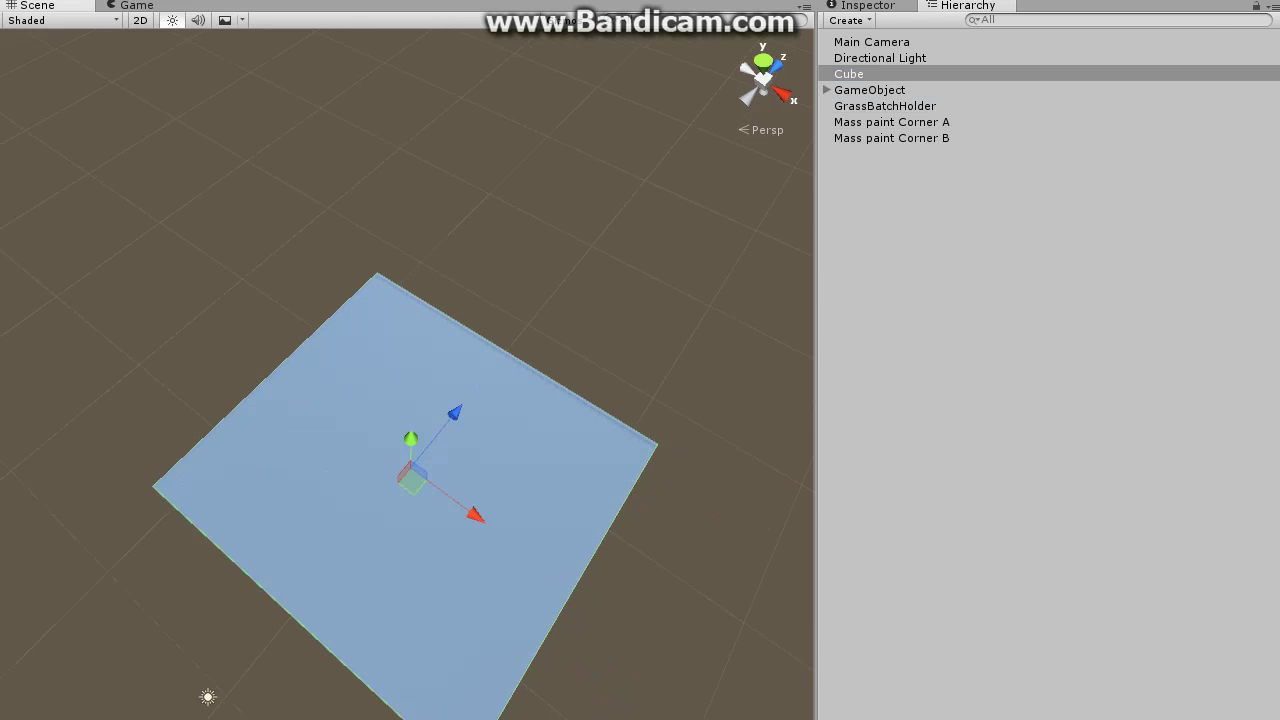
{"action": "left_click", "coordinate": [867, 6]}
{"action": "left_click", "coordinate": [960, 43]}
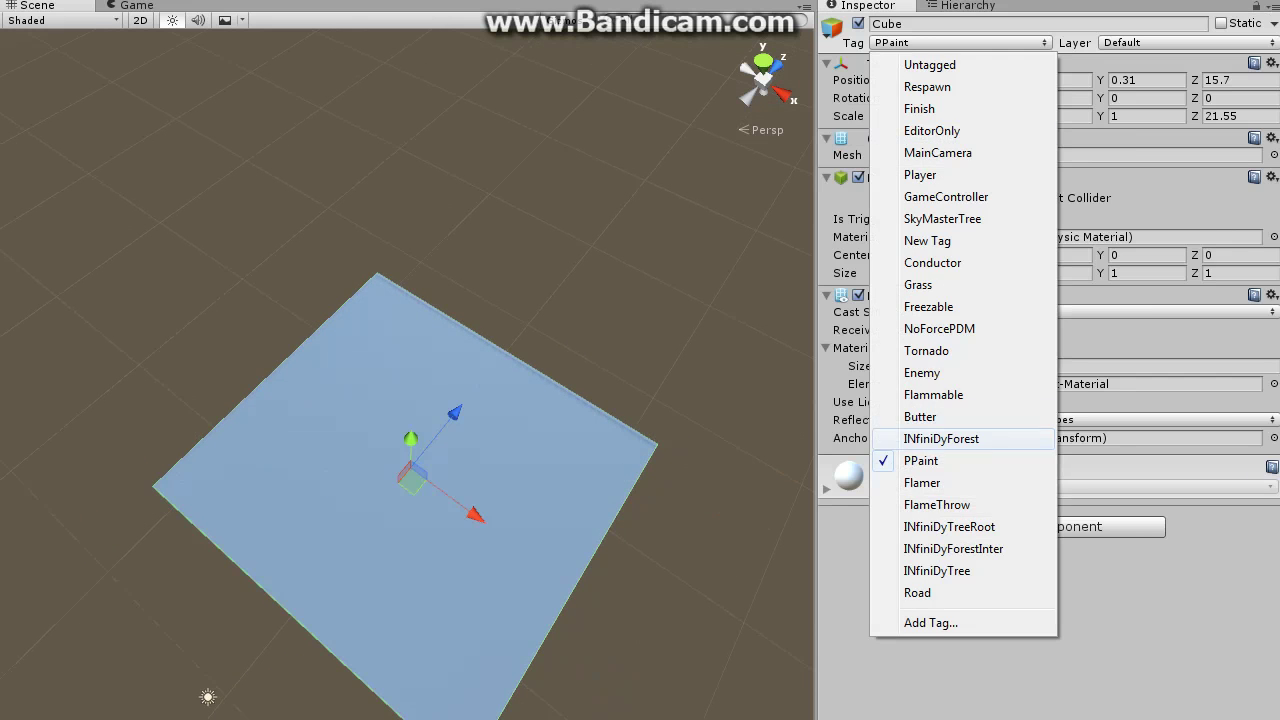
{"action": "left_click", "coordinate": [922, 461]}
{"action": "left_click", "coordinate": [960, 43]}
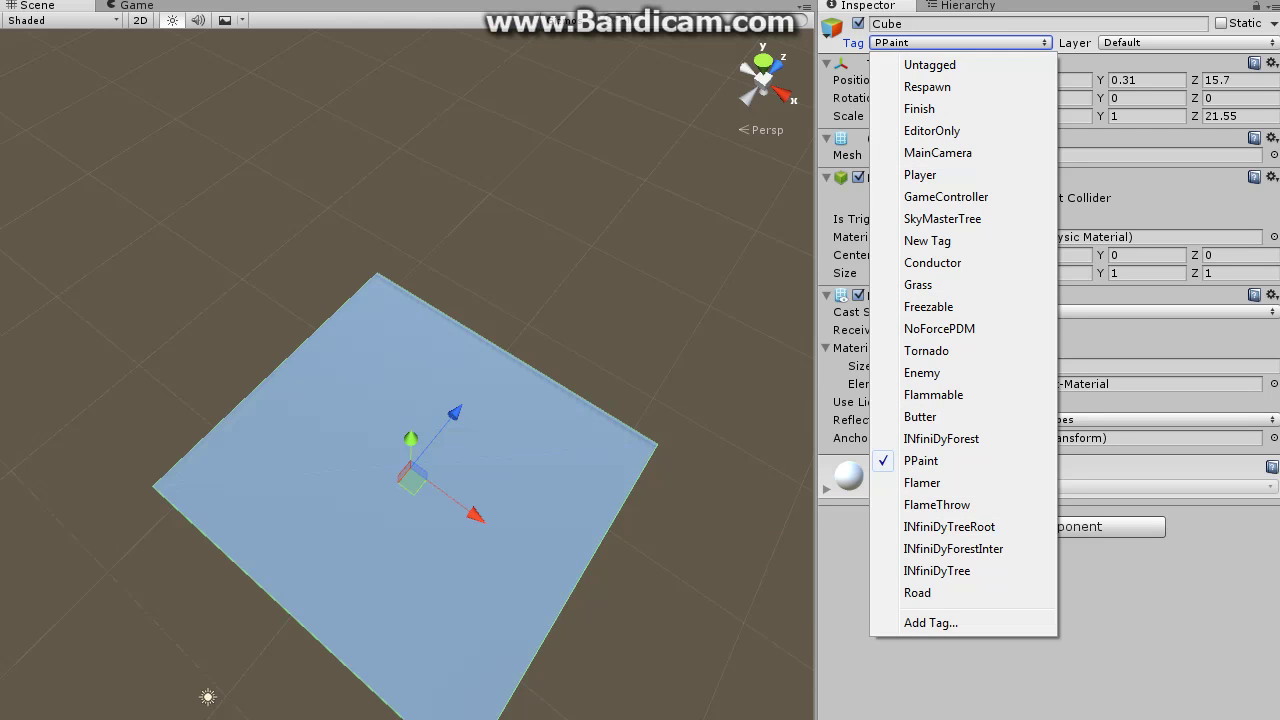
{"action": "left_click", "coordinate": [940, 461]}
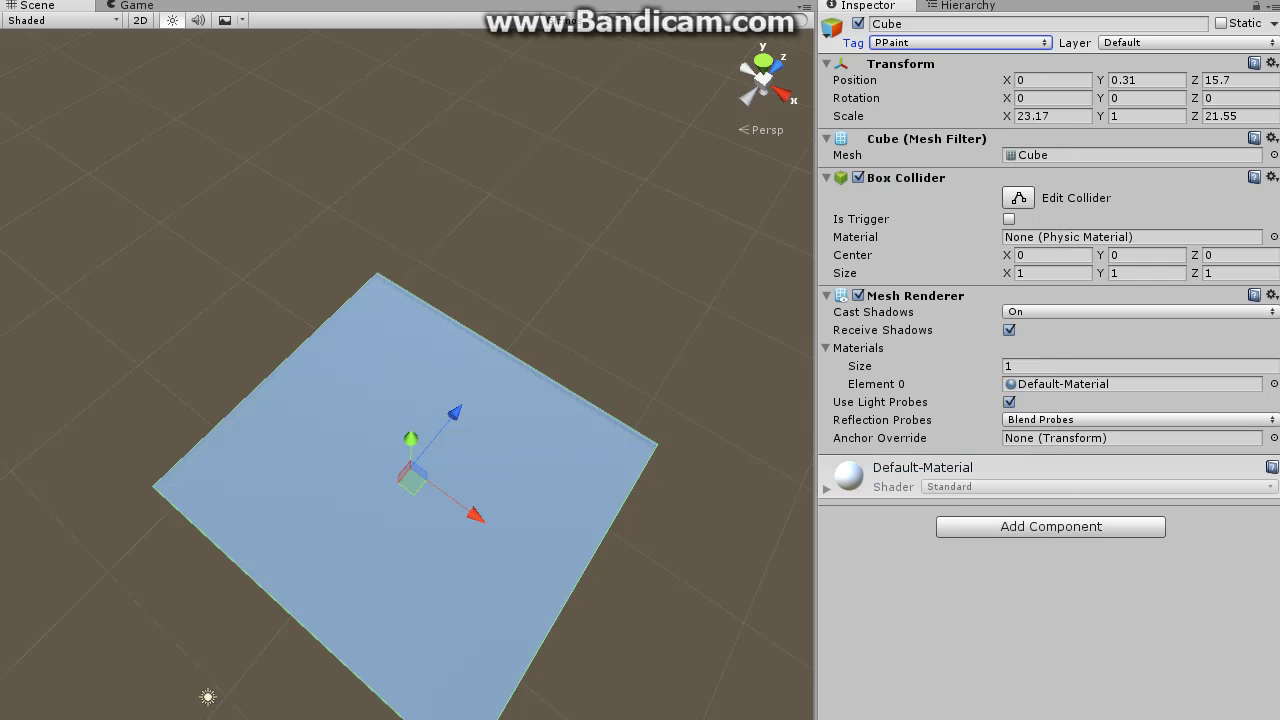
Step: Enable painting on 'PPaint' tagged objects in GameObject's Infini GRASS Manager settings
{"action": "right_click_drag", "start_coordinate": [420, 500], "coordinate": [430, 380]}
{"action": "middle_click_drag", "start_coordinate": [434, 620], "coordinate": [433, 348]}
{"action": "left_click", "coordinate": [966, 6]}
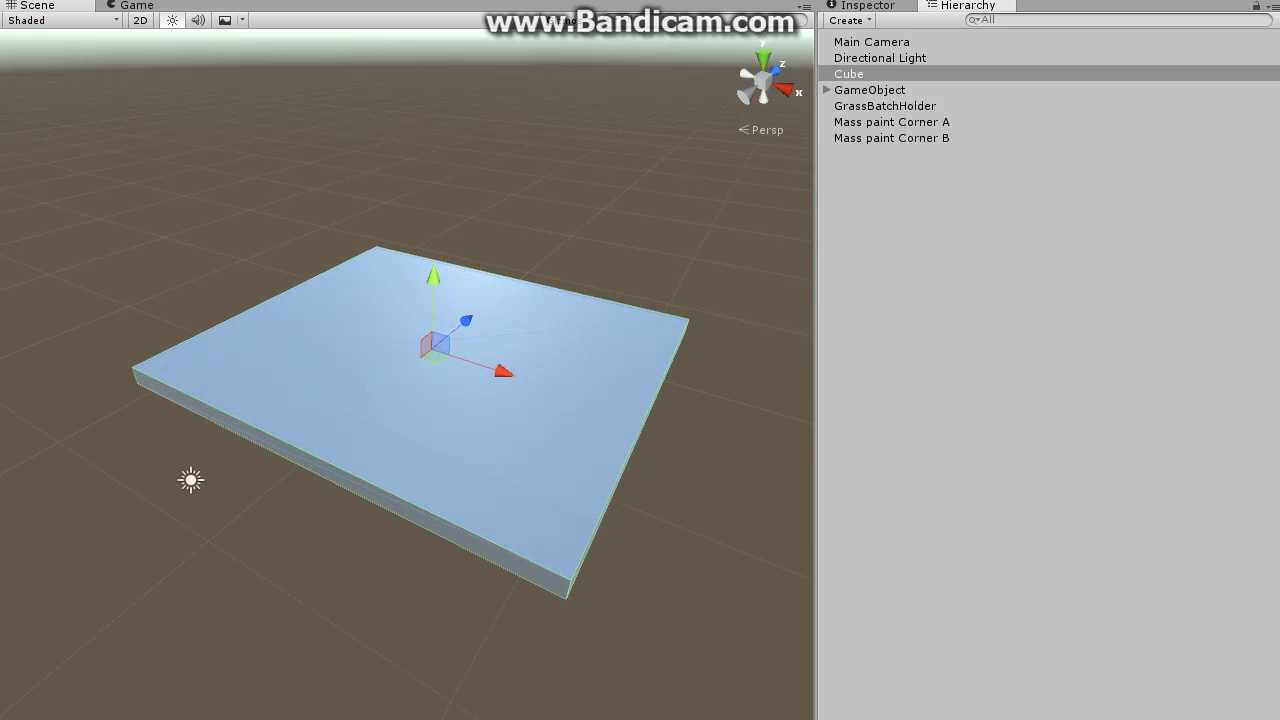
{"action": "left_click", "coordinate": [870, 90]}
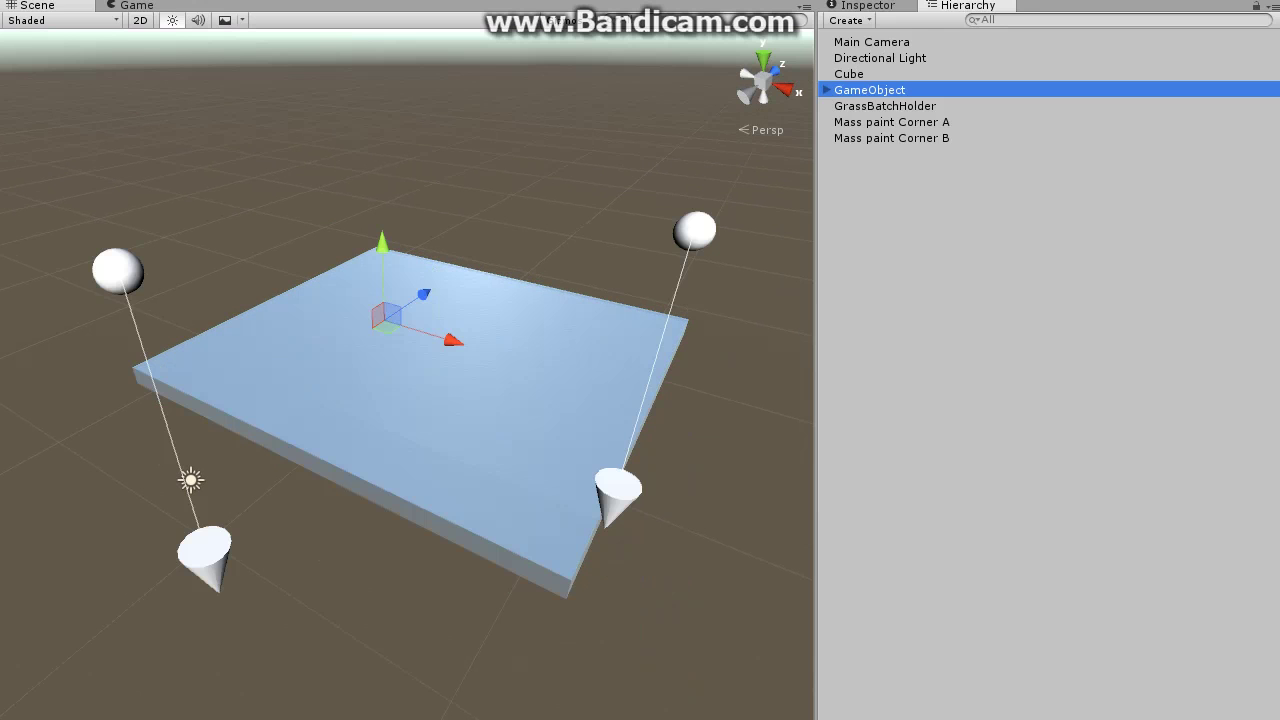
{"action": "left_click", "coordinate": [867, 6]}
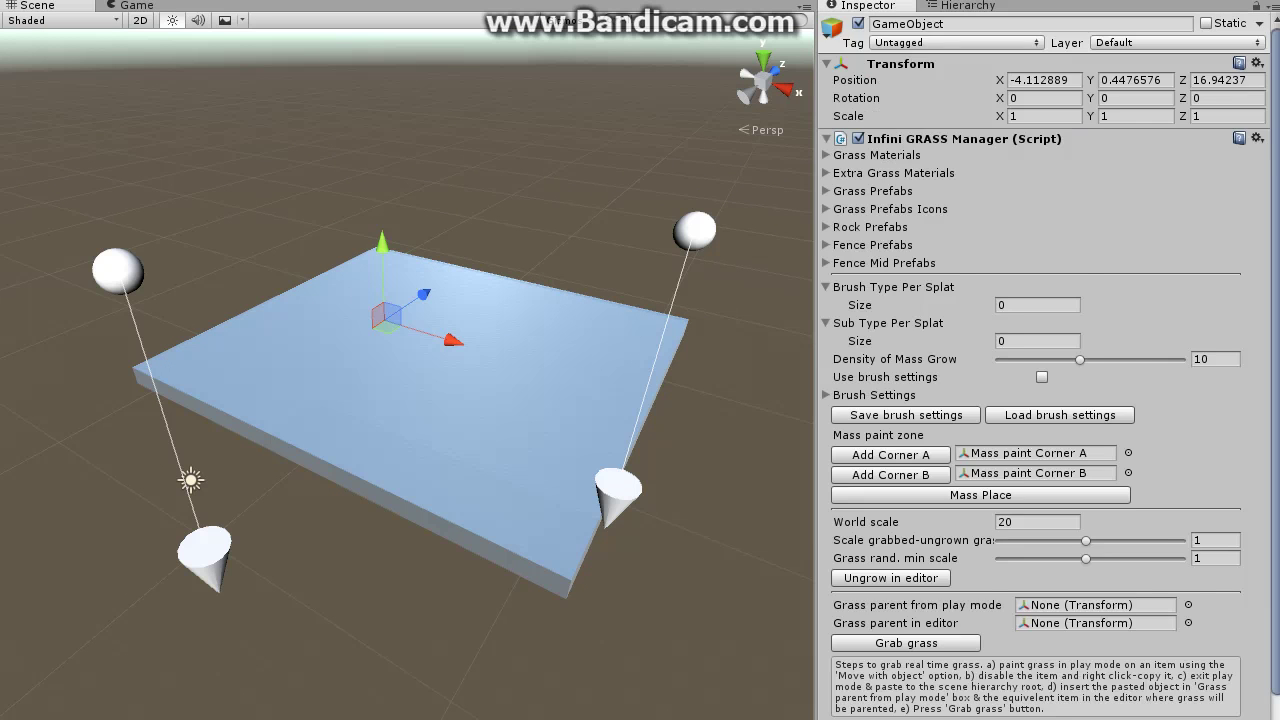
{"action": "scroll", "coordinate": [1030, 400], "scroll_direction": "down", "scroll_amount": 5}
{"action": "left_click", "coordinate": [992, 653]}
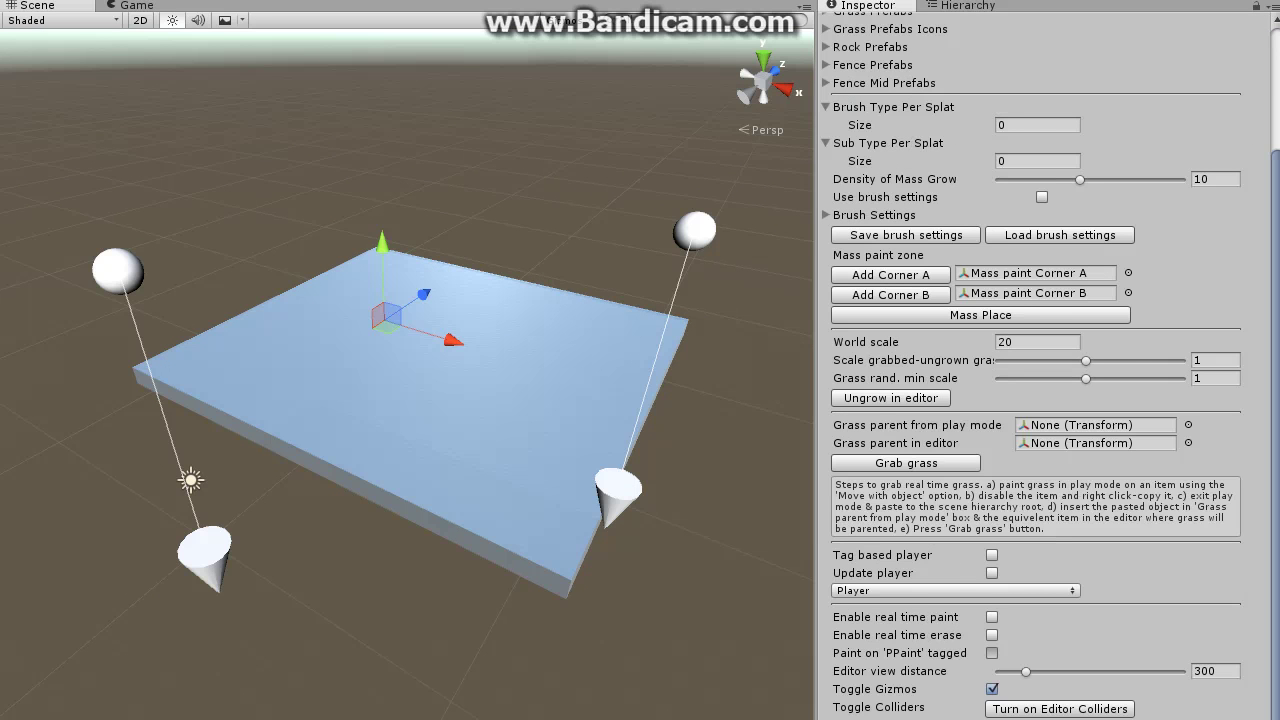
Step: Look through the grass manager's settings and reduce the World scale to 1.3
{"action": "scroll", "coordinate": [1030, 400], "scroll_direction": "down", "scroll_amount": 6}
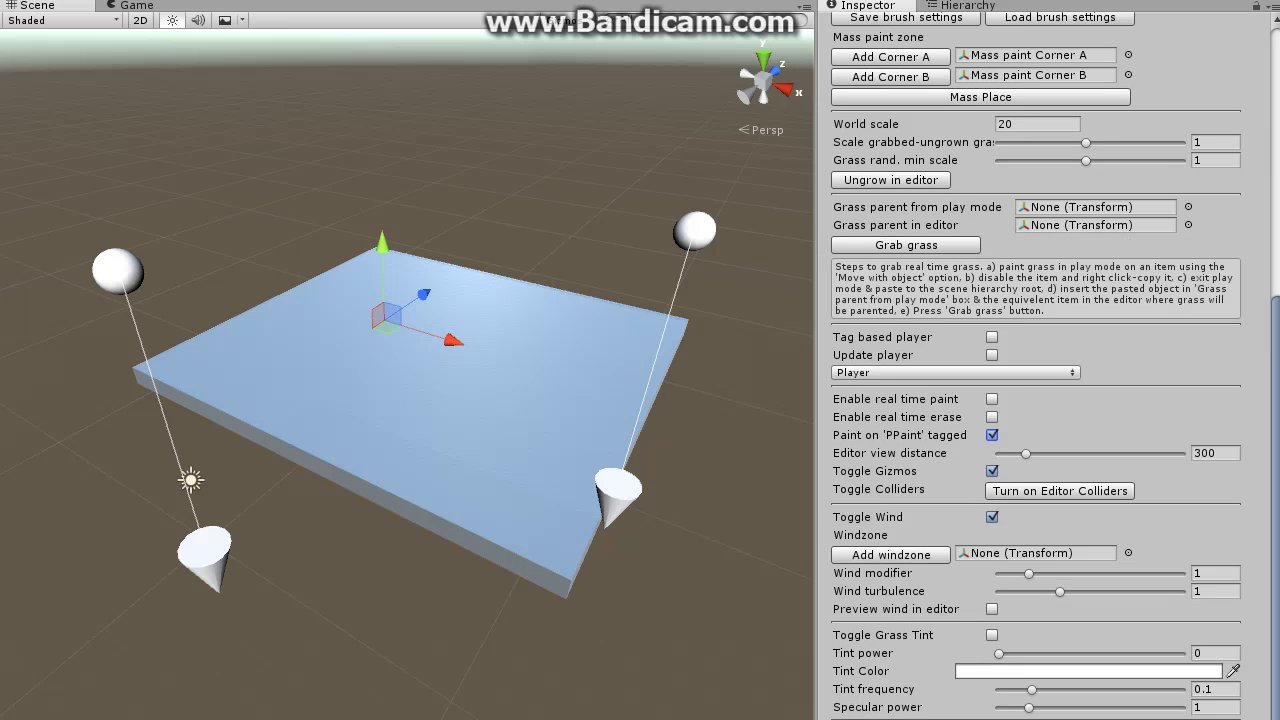
{"action": "scroll", "coordinate": [1050, 400], "scroll_direction": "down", "scroll_amount": 15}
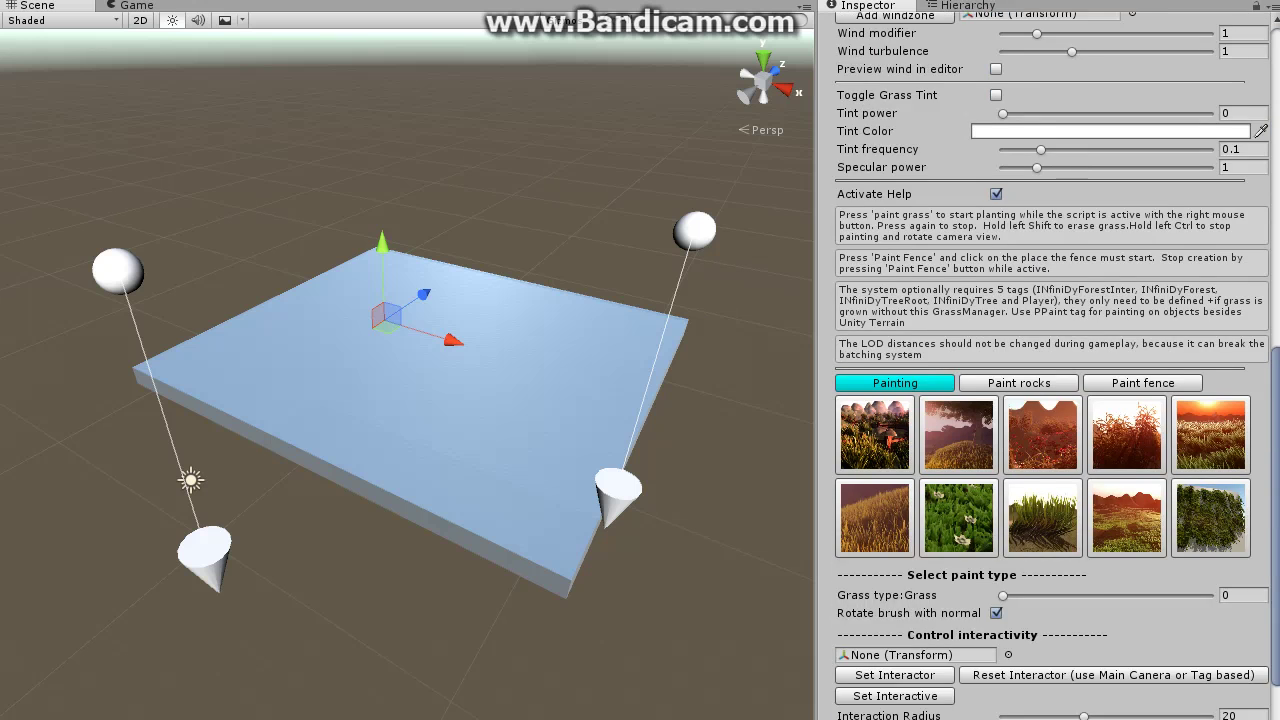
{"action": "scroll", "coordinate": [1050, 400], "scroll_direction": "down", "scroll_amount": 8}
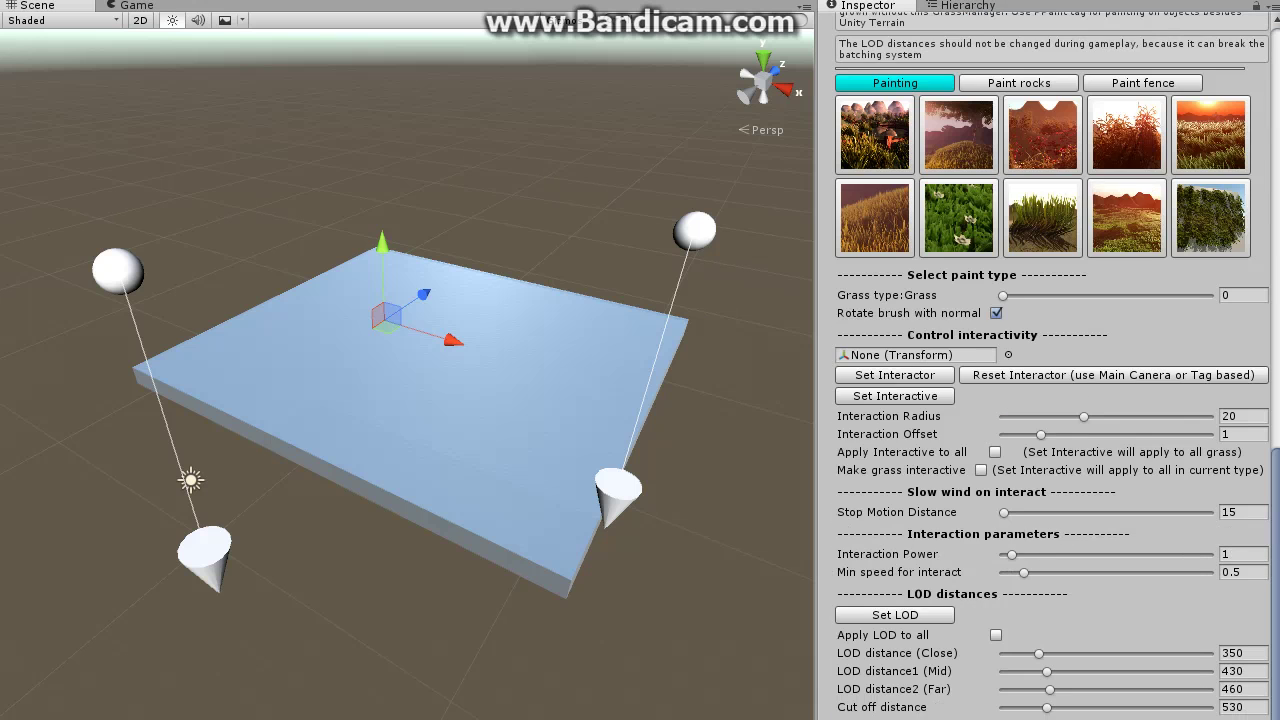
{"action": "scroll", "coordinate": [1050, 400], "scroll_direction": "down", "scroll_amount": 8}
{"action": "scroll", "coordinate": [1050, 400], "scroll_direction": "up", "scroll_amount": 20}
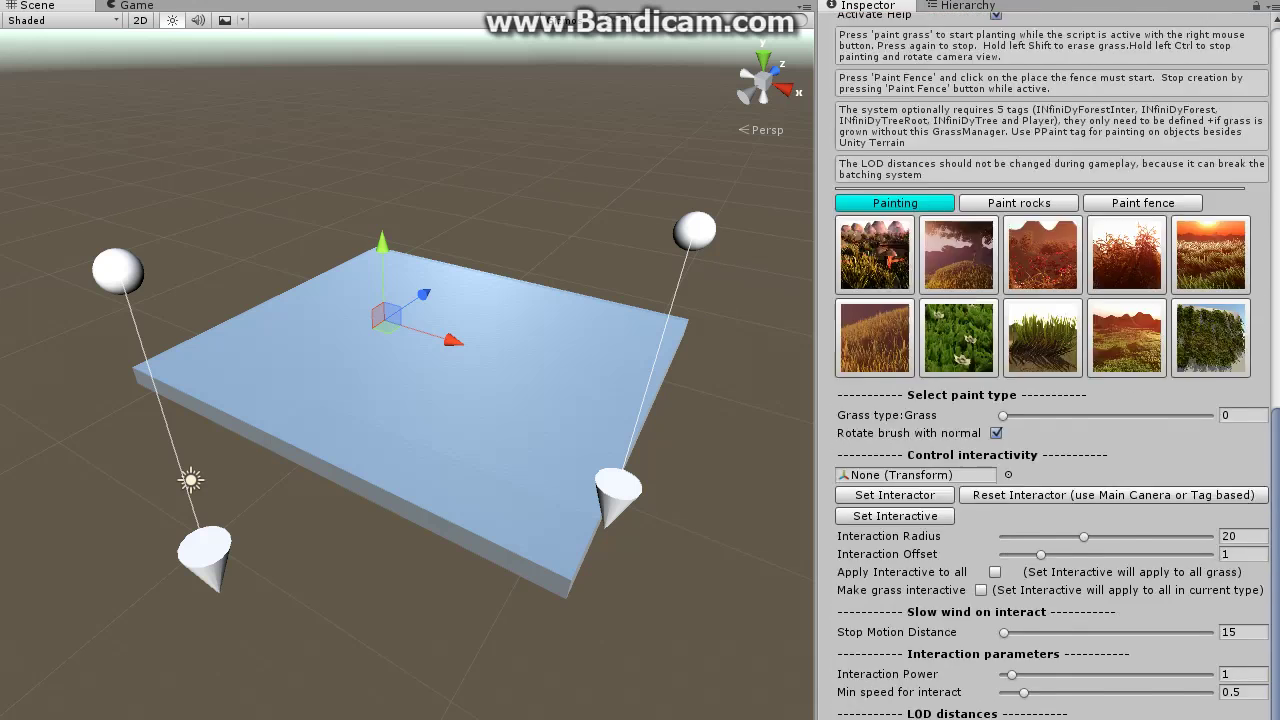
{"action": "scroll", "coordinate": [1050, 400], "scroll_direction": "up", "scroll_amount": 12}
{"action": "left_click_drag", "start_coordinate": [882, 304], "coordinate": [785, 304]}
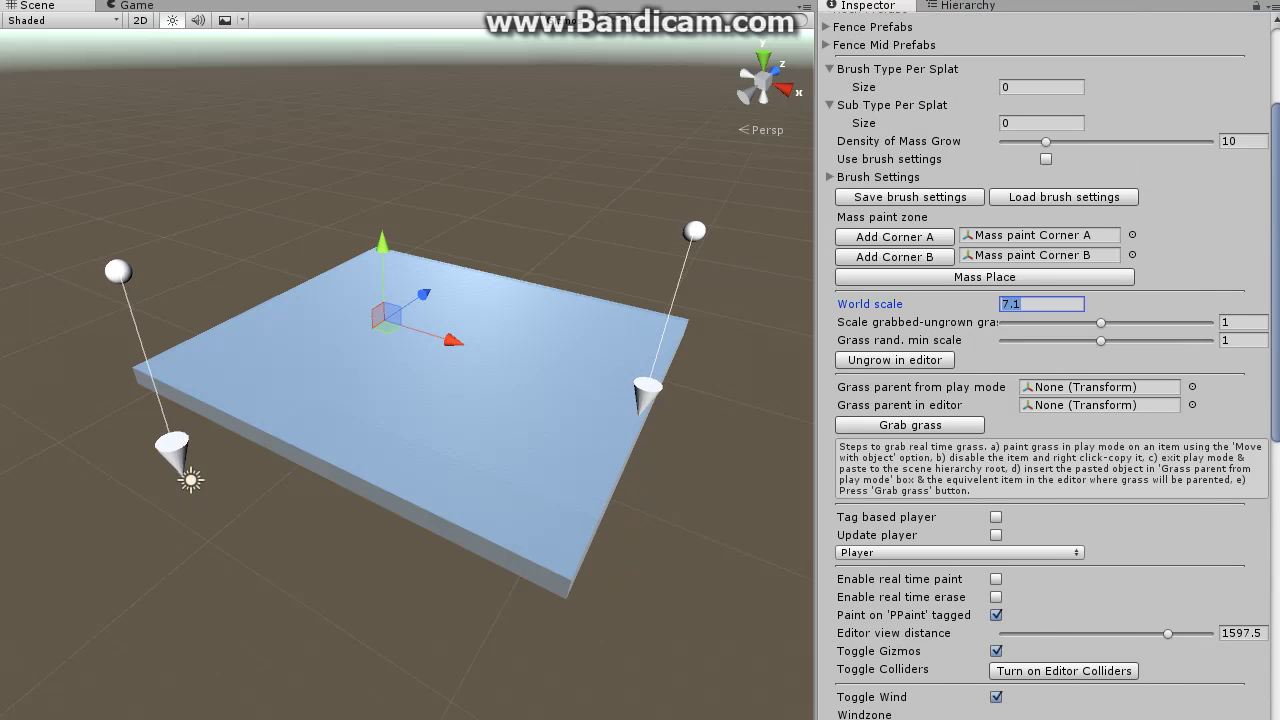
{"action": "left_click_drag", "start_coordinate": [880, 304], "coordinate": [799, 304]}
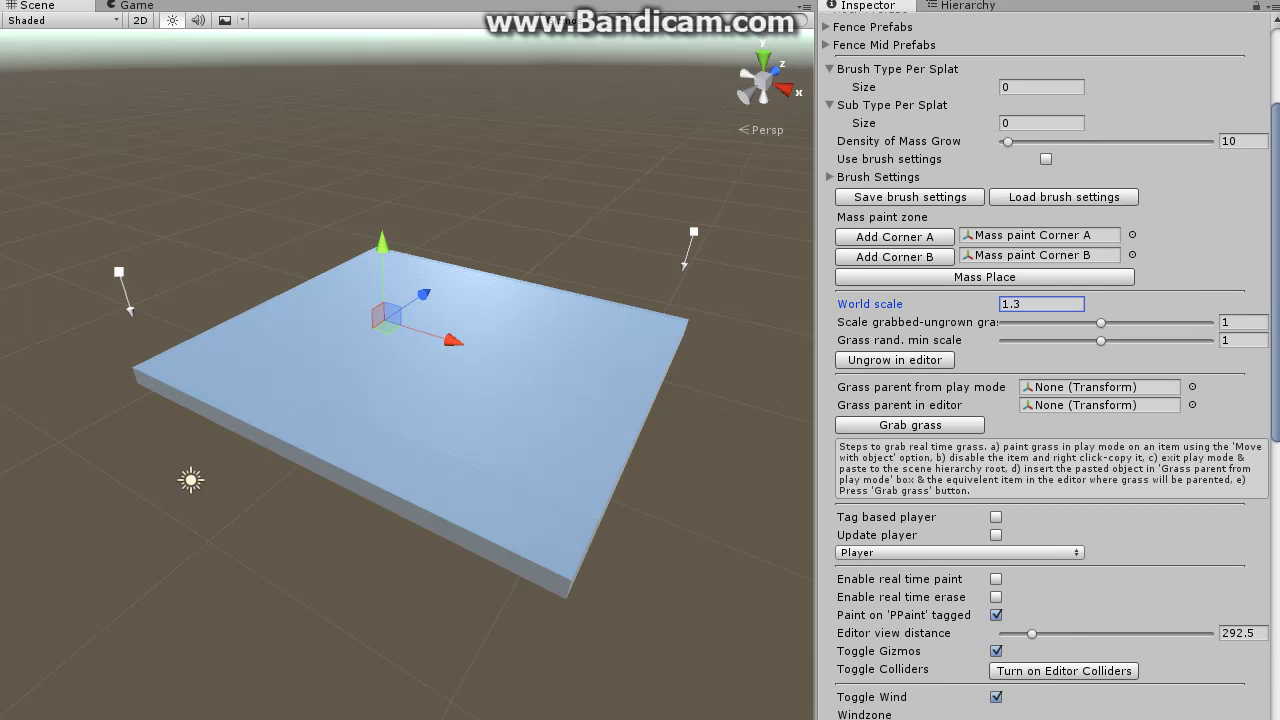
Step: Set the Density of Mass Grow to 17
{"action": "mouse_move", "coordinate": [525, 326]}
{"action": "middle_mouse_down"}
{"action": "mouse_move", "coordinate": [502, 412]}
{"action": "mouse_move", "coordinate": [549, 329]}
{"action": "middle_mouse_up"}
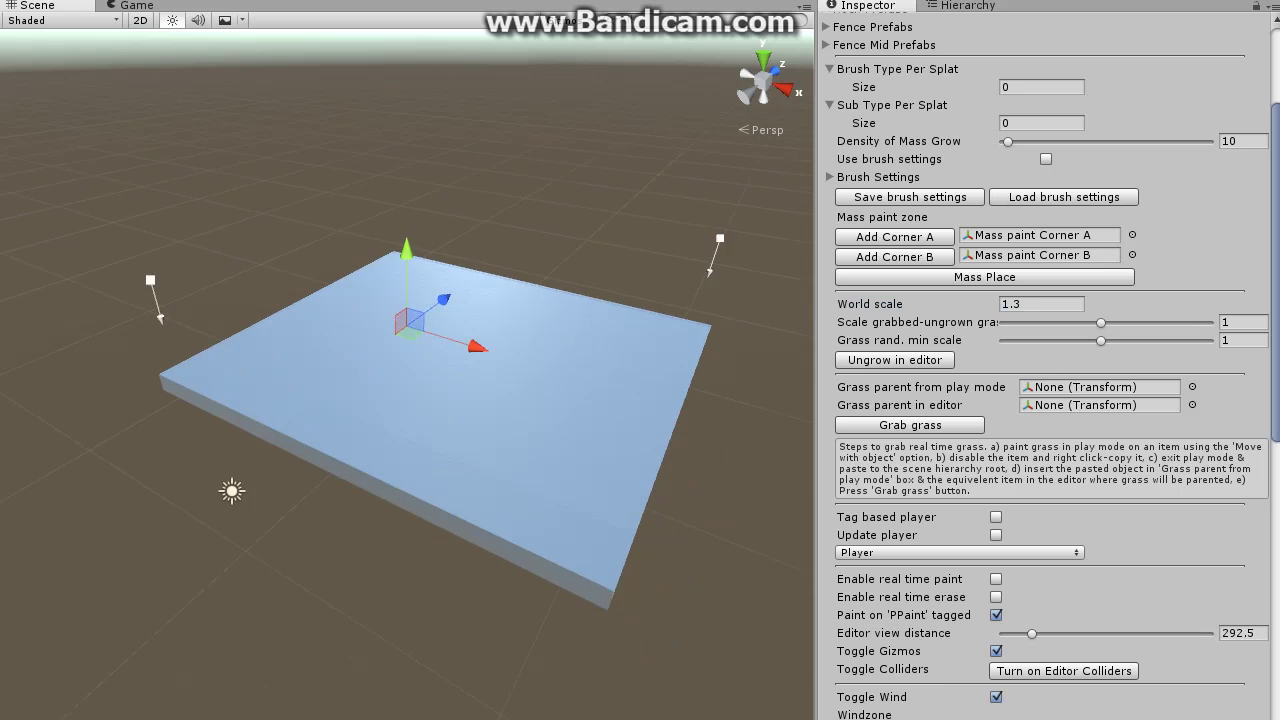
{"action": "scroll", "coordinate": [549, 329], "scroll_direction": "up", "scroll_amount": 3}
{"action": "scroll", "coordinate": [609, 307], "scroll_direction": "up", "scroll_amount": 3}
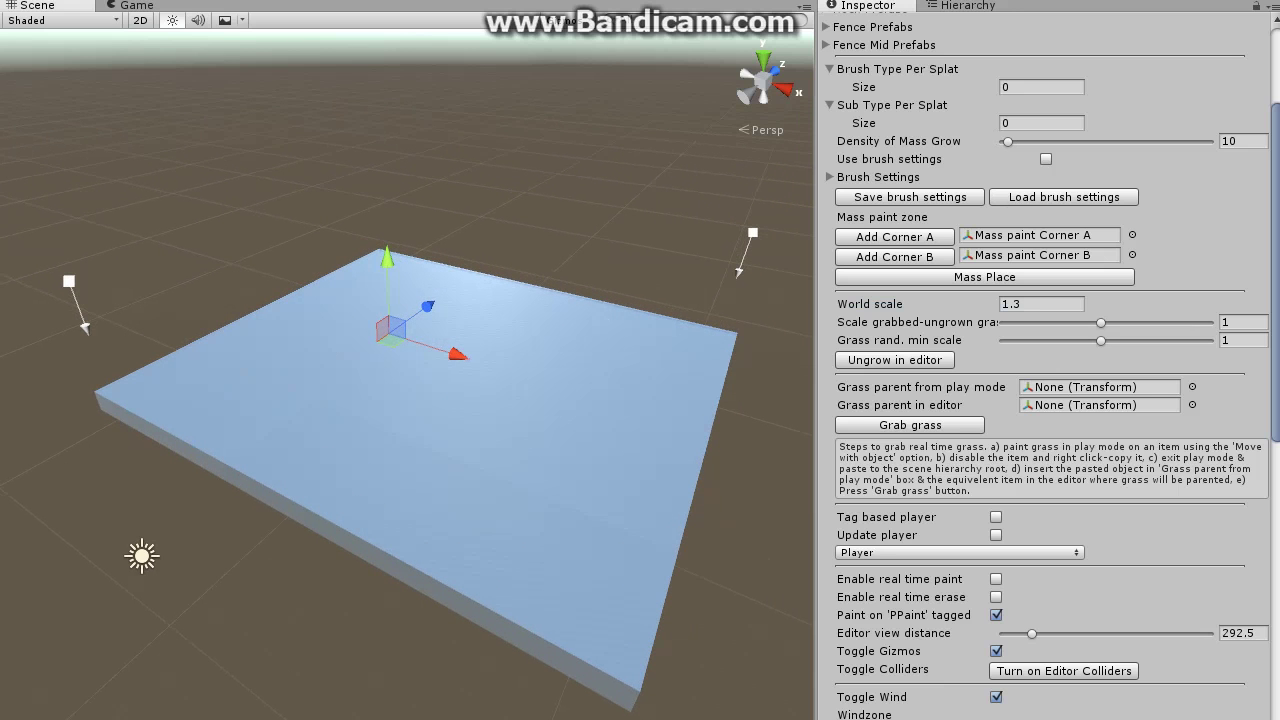
{"action": "left_click_drag", "start_coordinate": [1008, 142], "coordinate": [1013, 142]}
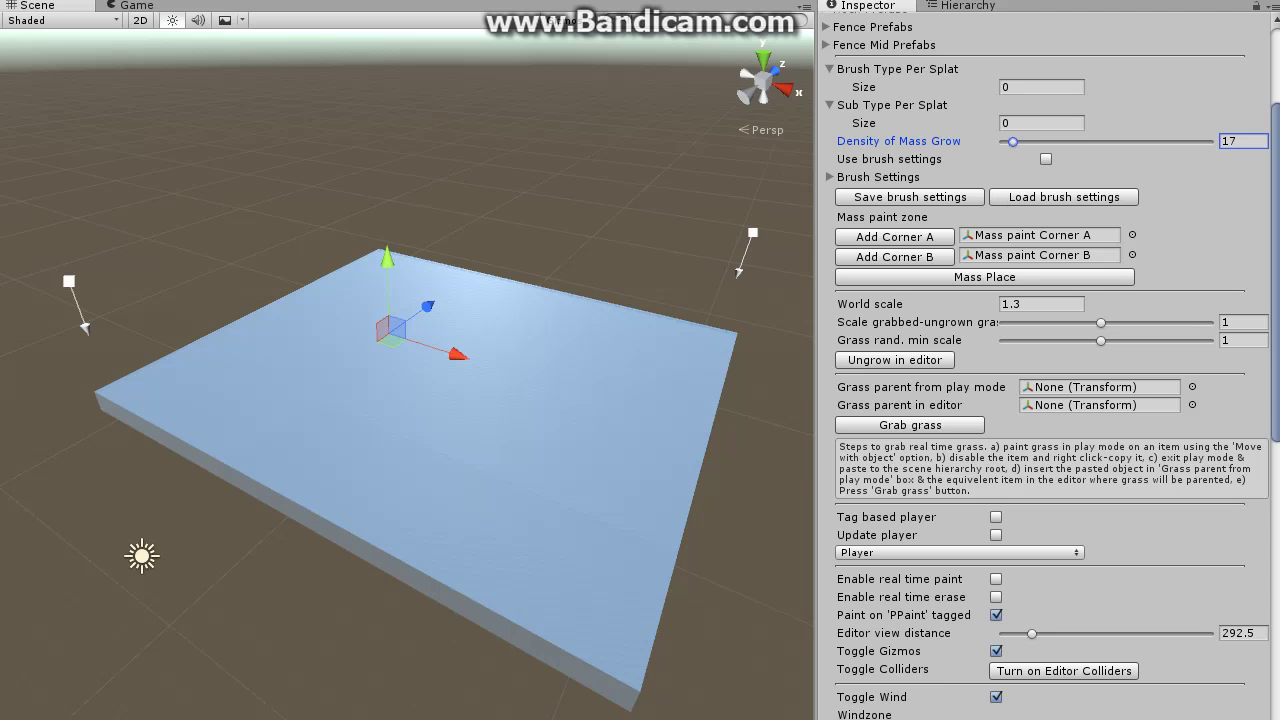
Step: Enlarge the grass Object scale range to roughly 0.05–0.17
{"action": "scroll", "coordinate": [1048, 366], "scroll_direction": "down", "scroll_amount": 20}
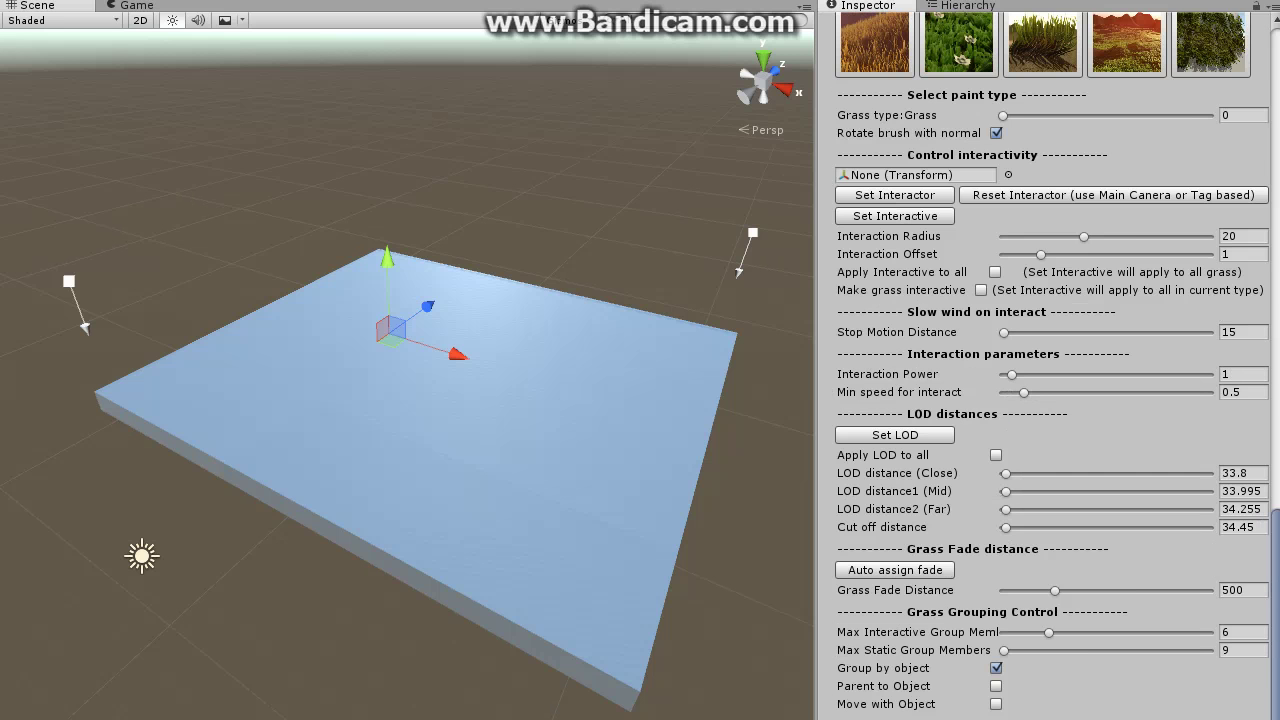
{"action": "scroll", "coordinate": [1050, 365], "scroll_direction": "down", "scroll_amount": 4}
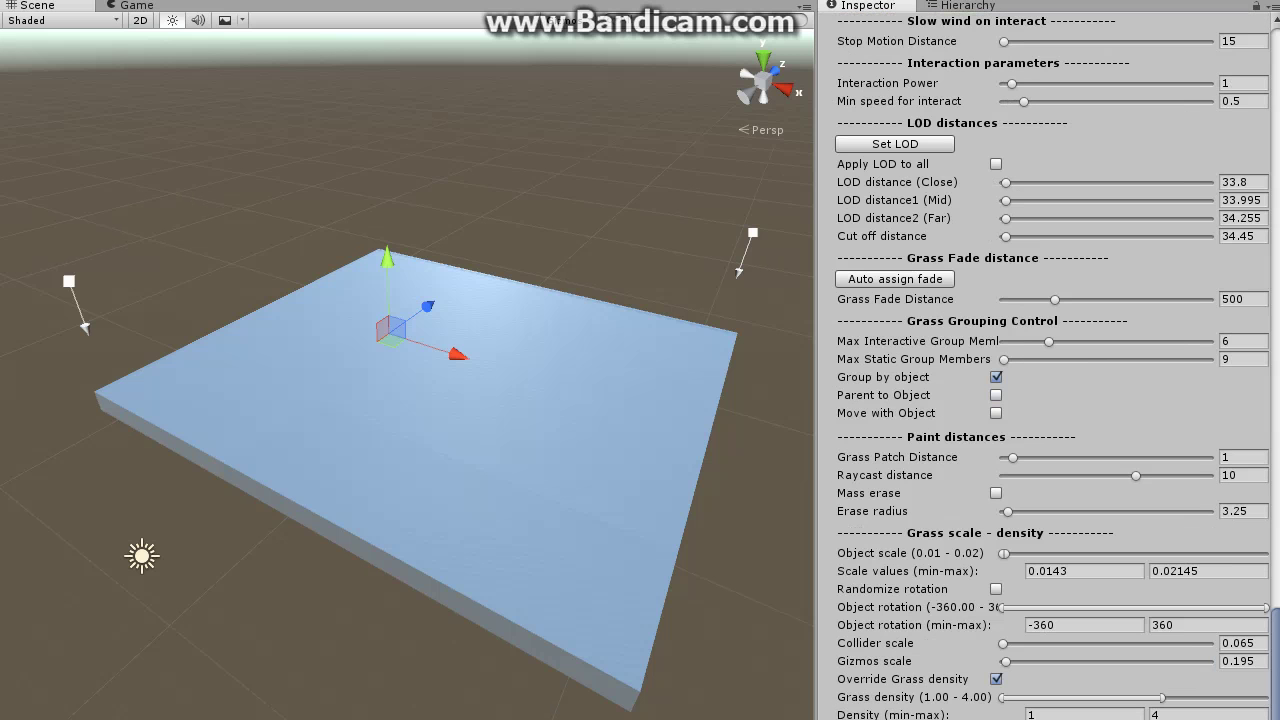
{"action": "left_click_drag", "start_coordinate": [1007, 554], "coordinate": [1010, 554]}
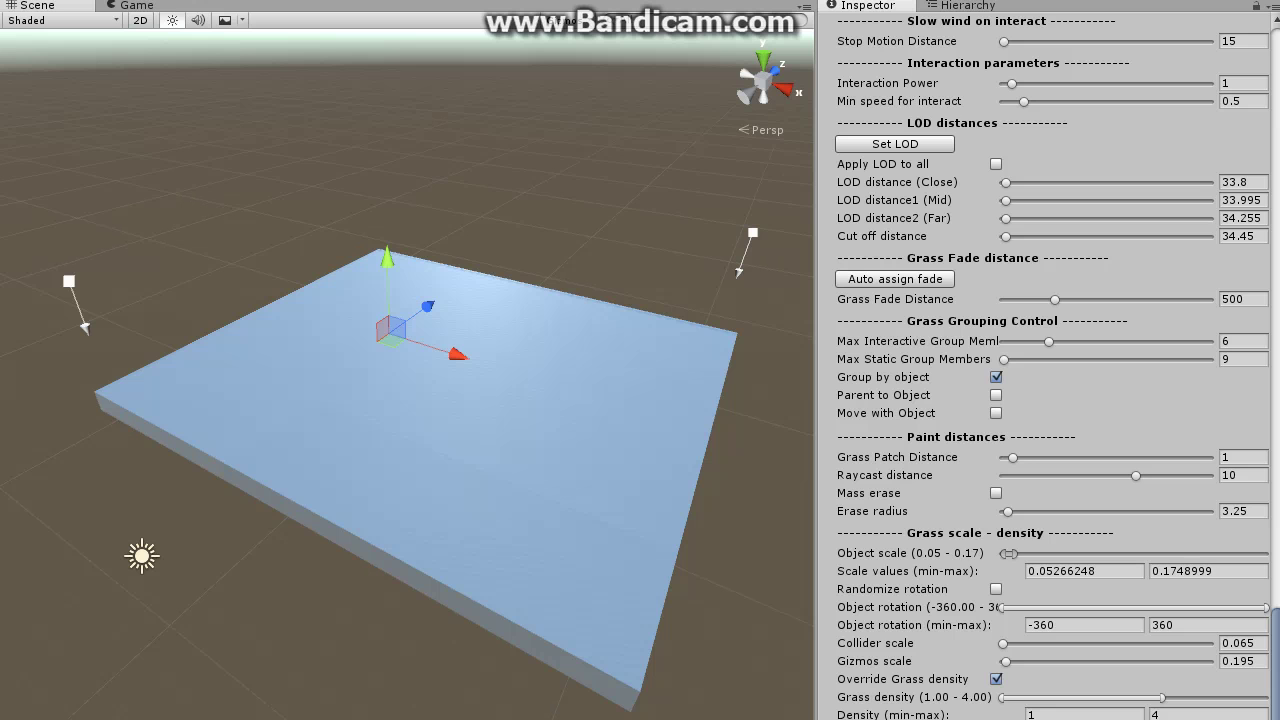
{"action": "scroll", "coordinate": [1010, 553], "scroll_direction": "up", "scroll_amount": 15}
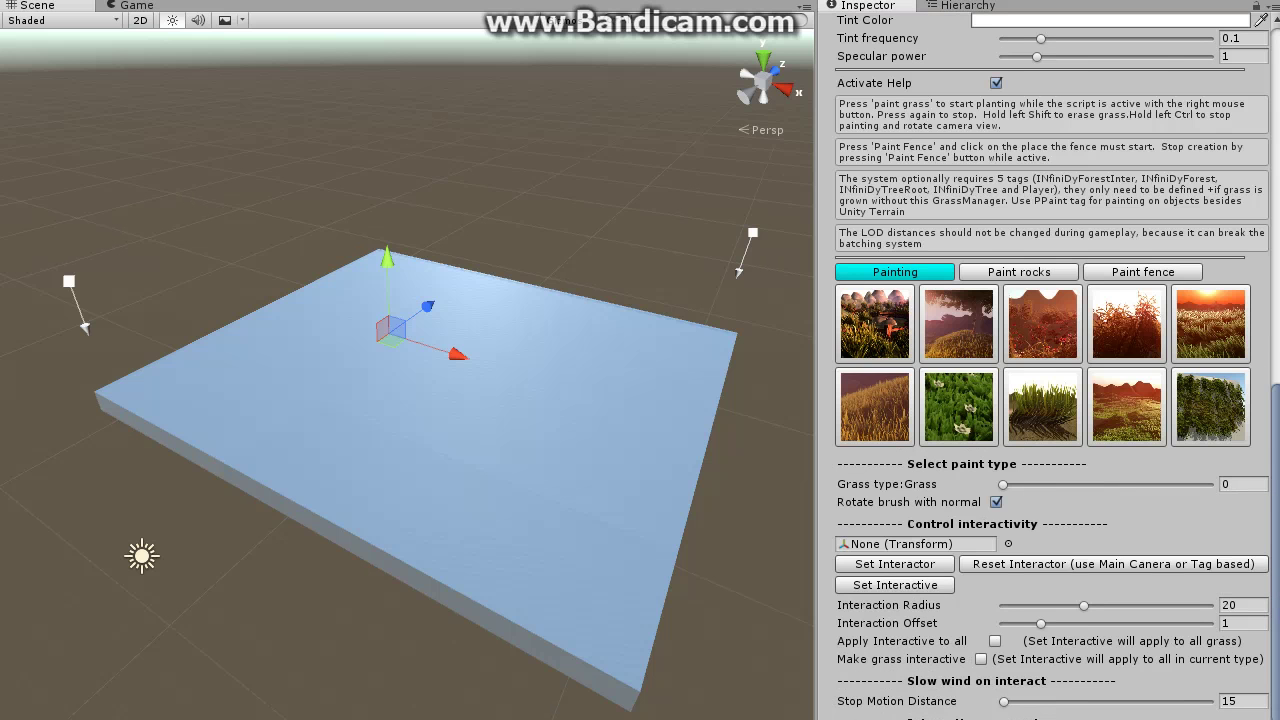
{"action": "scroll", "coordinate": [1050, 400], "scroll_direction": "down", "scroll_amount": 12}
{"action": "scroll", "coordinate": [1057, 366], "scroll_direction": "down", "scroll_amount": 1}
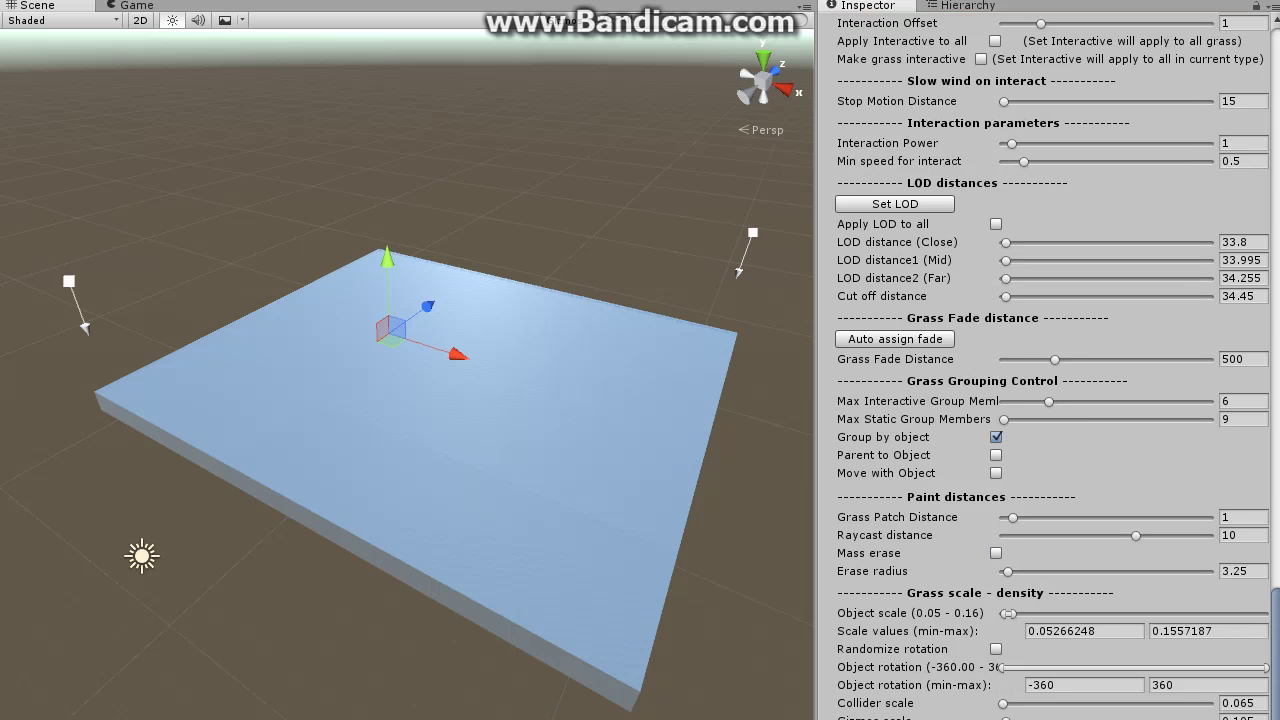
{"action": "left_click_drag", "start_coordinate": [1009, 614], "coordinate": [1012, 614]}
Step: Try mass placing grass over the slab at density 17, and undo the placement
{"action": "scroll", "coordinate": [1052, 400], "scroll_direction": "up", "scroll_amount": 14}
{"action": "scroll", "coordinate": [1050, 400], "scroll_direction": "up", "scroll_amount": 13}
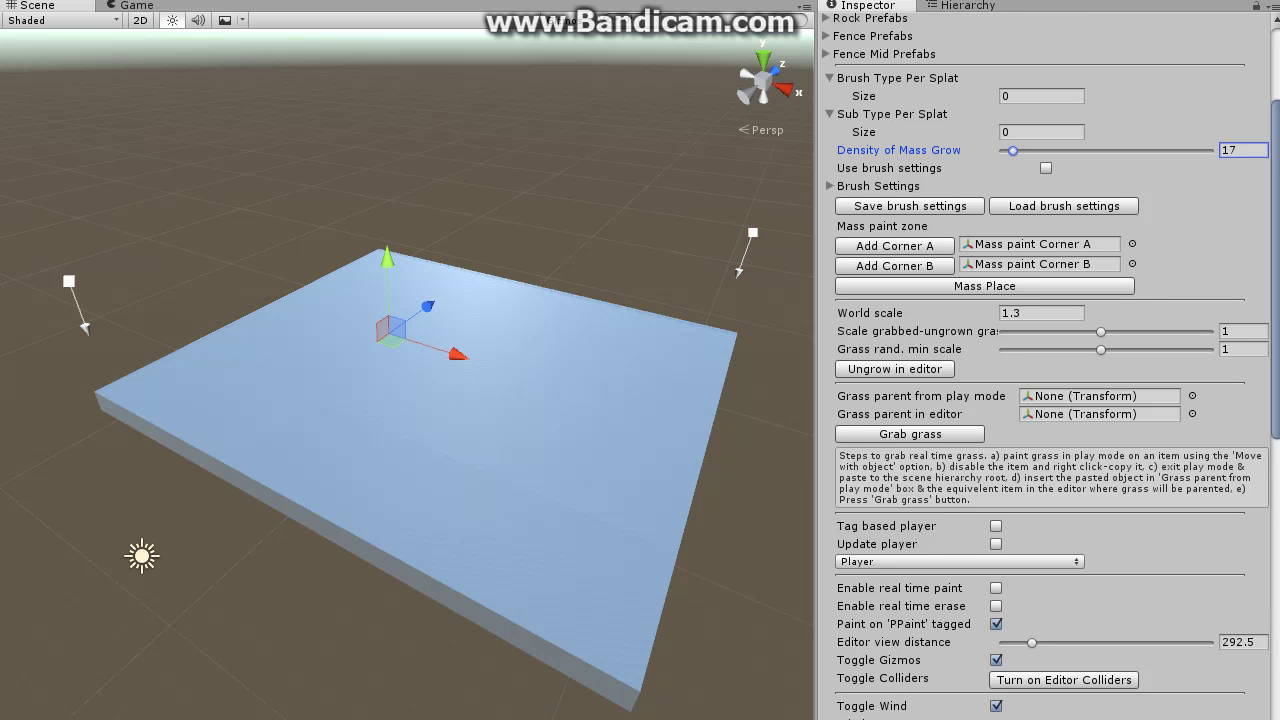
{"action": "left_click", "coordinate": [985, 286]}
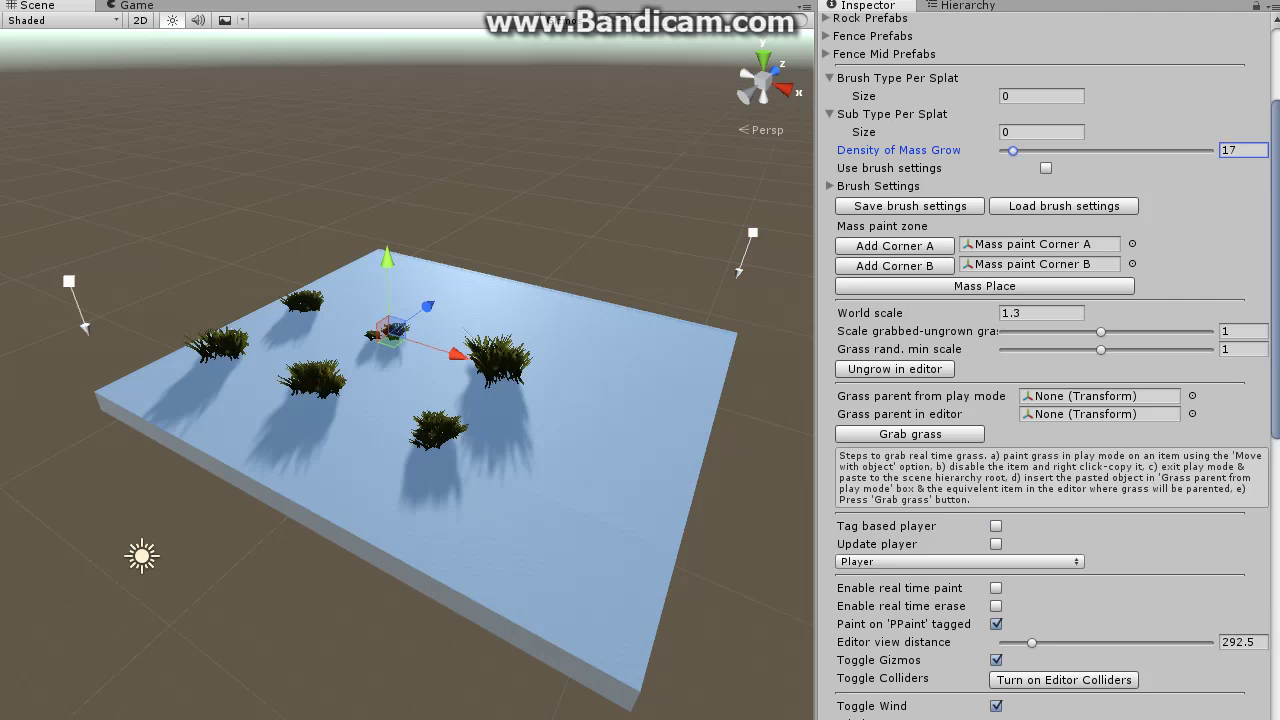
{"action": "mouse_move", "coordinate": [400, 400]}
{"action": "left_mouse_down", "text": "alt"}
{"action": "mouse_move", "coordinate": [430, 415]}
{"action": "mouse_move", "coordinate": [403, 400]}
{"action": "left_mouse_up", "text": "alt"}
{"action": "key", "text": "ctrl+z"}
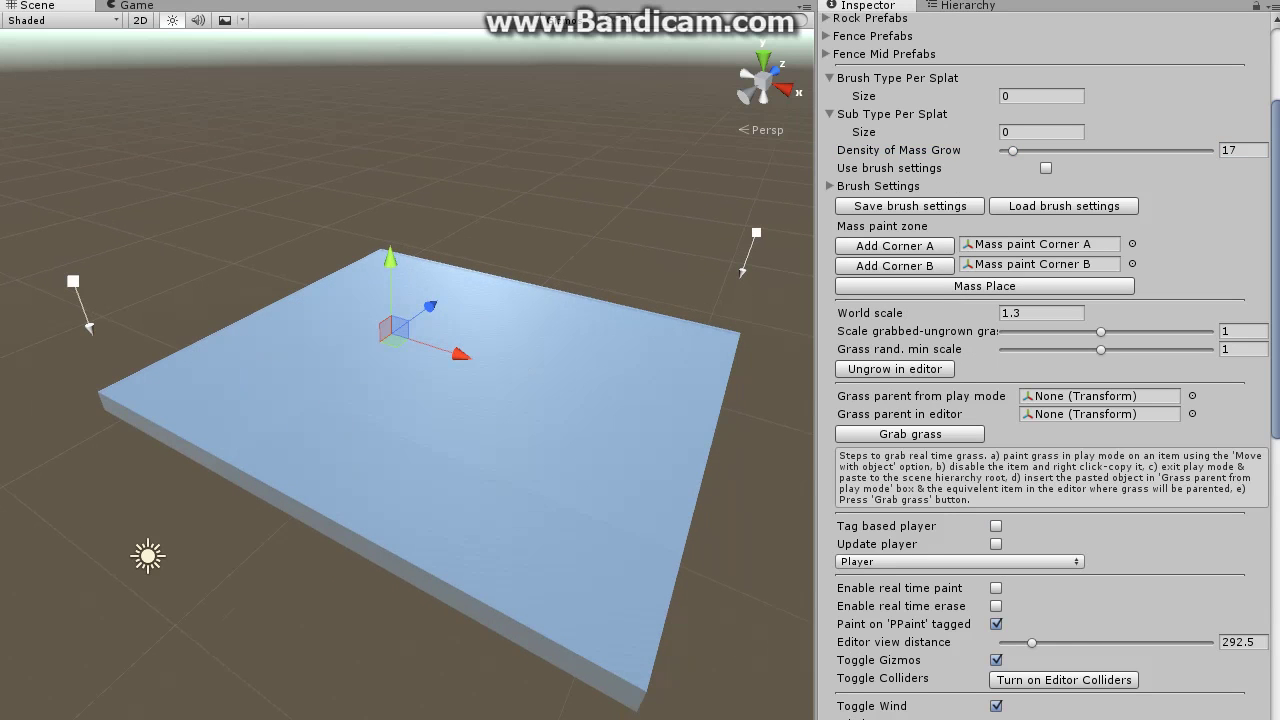
Step: Raise the Density of Mass Grow to 35
{"action": "left_click_drag", "start_coordinate": [1013, 151], "coordinate": [1026, 151]}
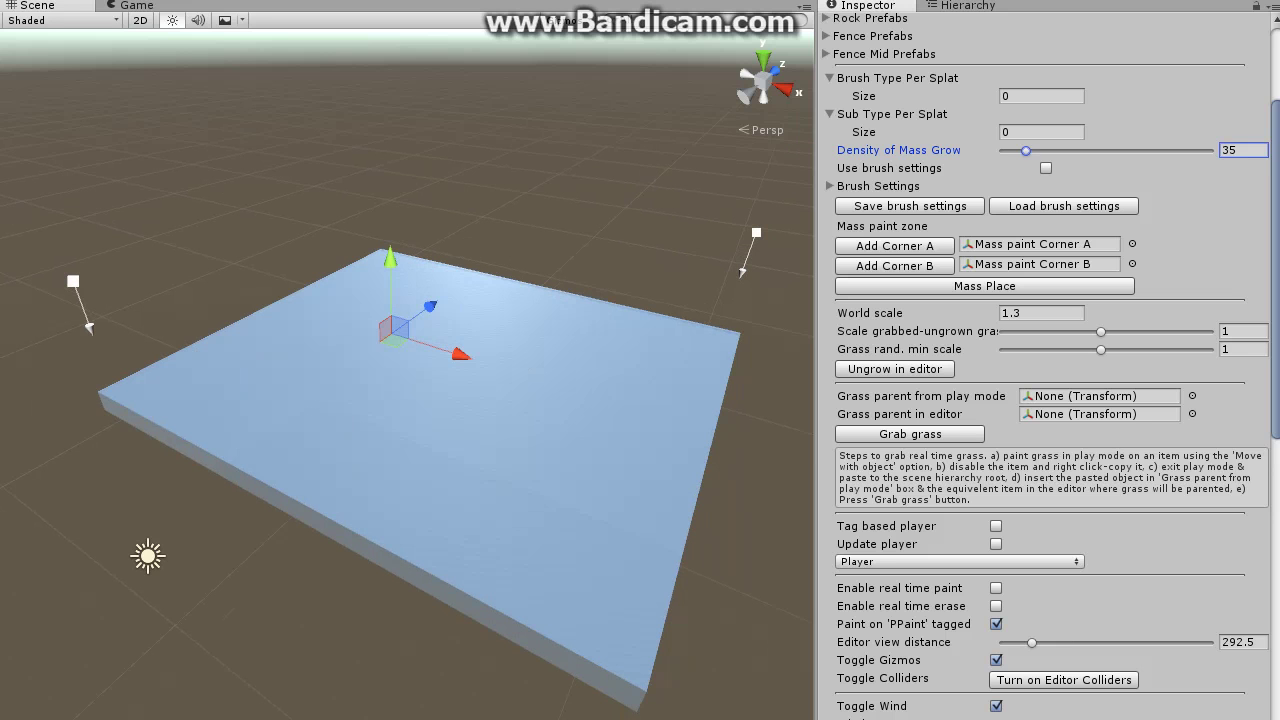
Step: Mass place grass over the slab at density 35, inspect the coverage, and undo the placement
{"action": "left_click", "coordinate": [985, 286]}
{"action": "mouse_move", "coordinate": [515, 292]}
{"action": "middle_mouse_down"}
{"action": "mouse_move", "coordinate": [433, 357]}
{"action": "mouse_move", "coordinate": [409, 457]}
{"action": "mouse_move", "coordinate": [495, 340]}
{"action": "middle_mouse_up"}
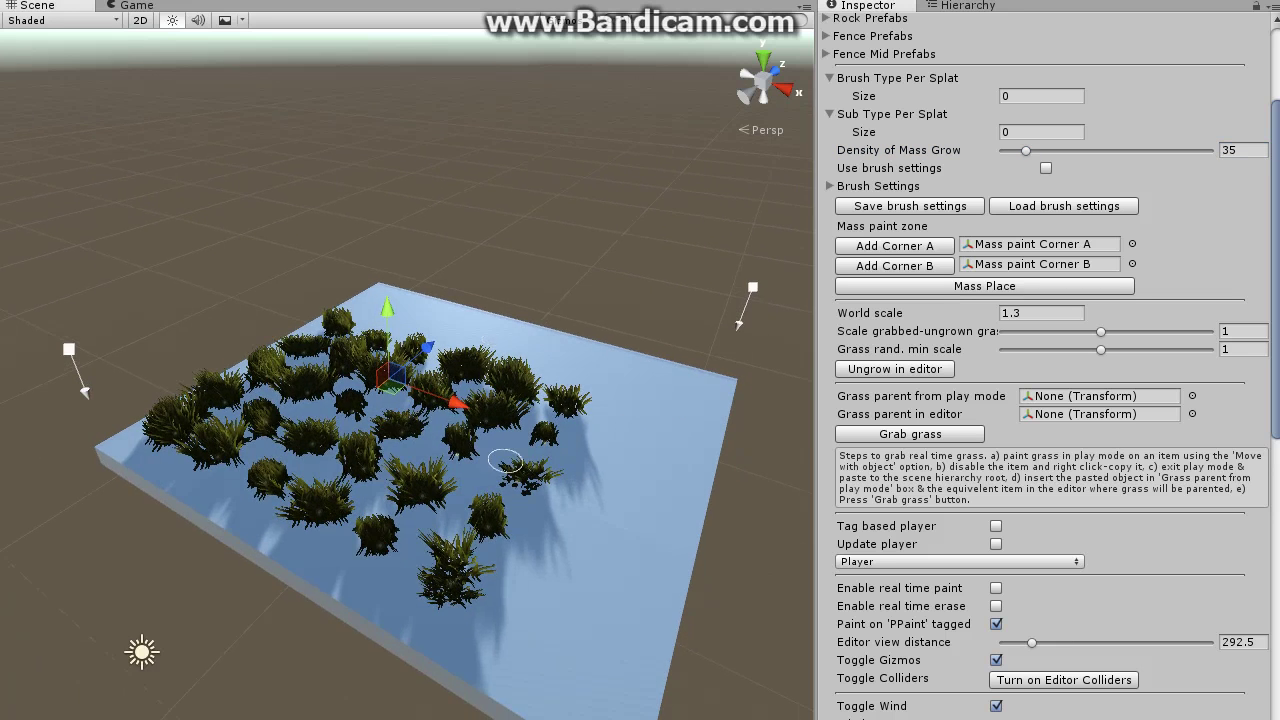
{"action": "scroll", "coordinate": [505, 470], "scroll_direction": "up", "scroll_amount": 5}
{"action": "scroll", "coordinate": [510, 471], "scroll_direction": "down", "scroll_amount": 3}
{"action": "key", "text": "ctrl+z"}
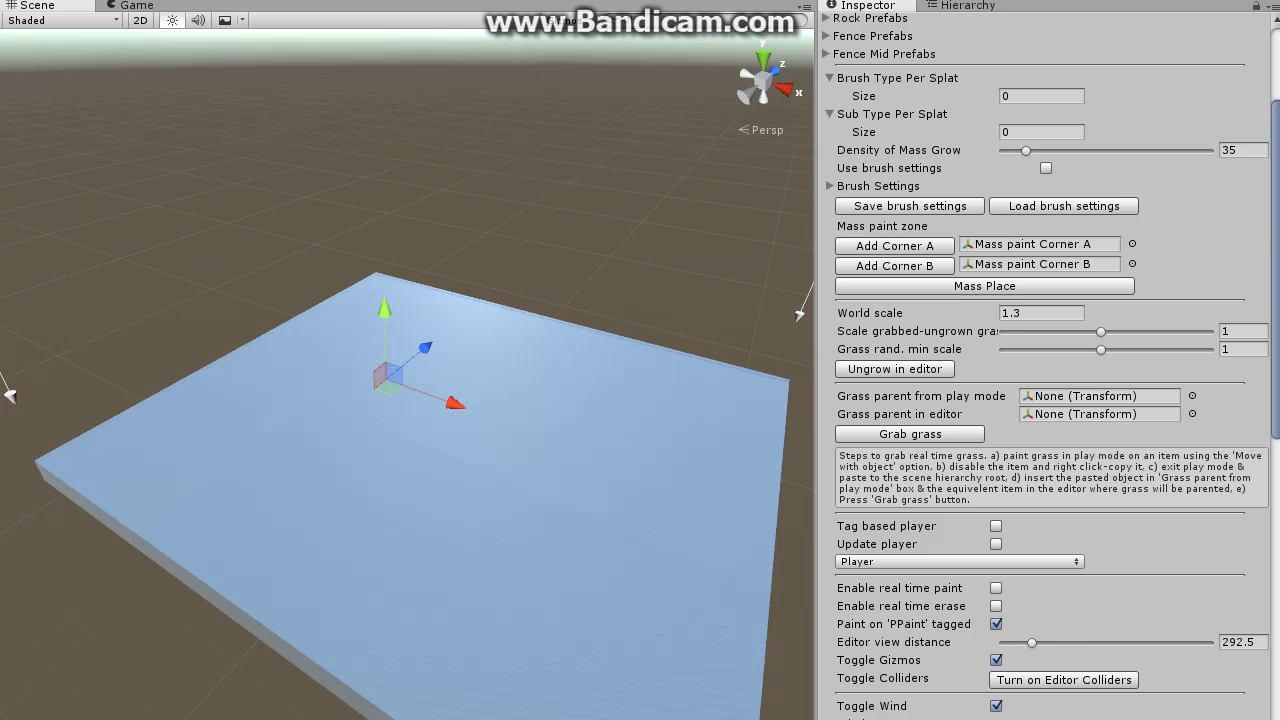
Step: Add a demo script component to the grass manager object by searching the available components for "demo"
{"action": "scroll", "coordinate": [1045, 370], "scroll_direction": "down", "scroll_amount": 4}
{"action": "scroll", "coordinate": [1040, 400], "scroll_direction": "down", "scroll_amount": 20}
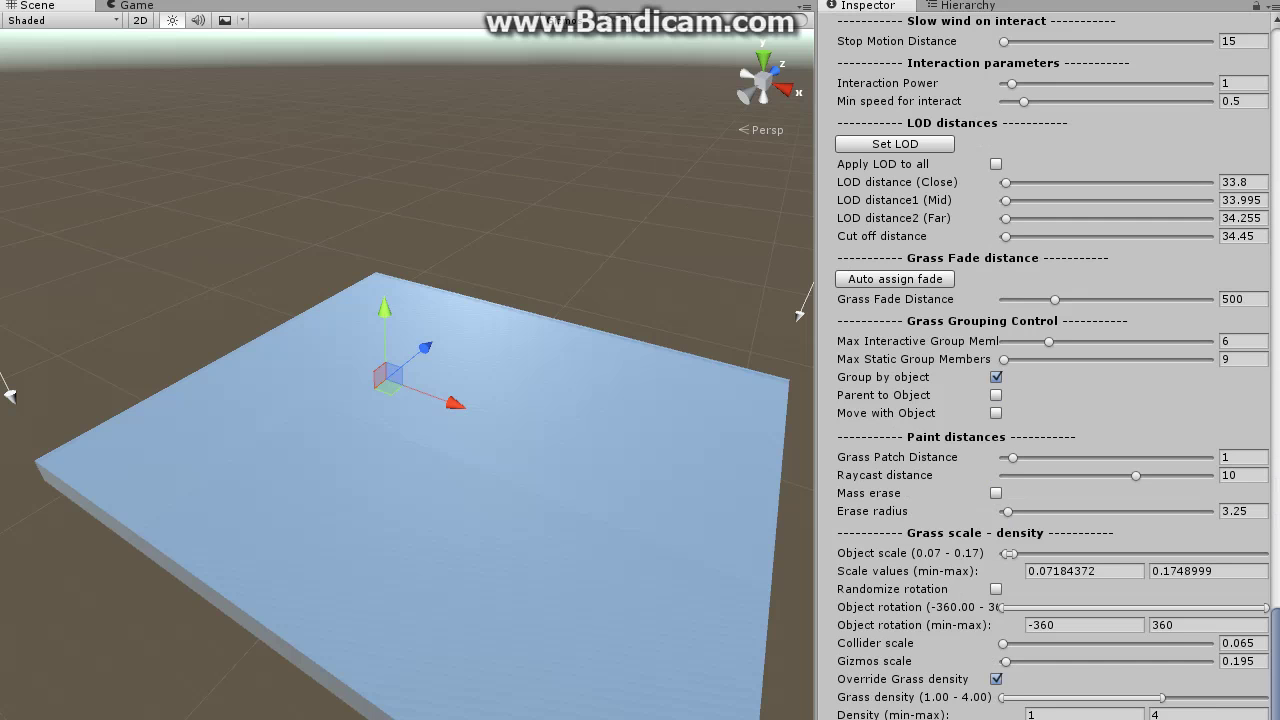
{"action": "key", "text": "ctrl+shift+a"}
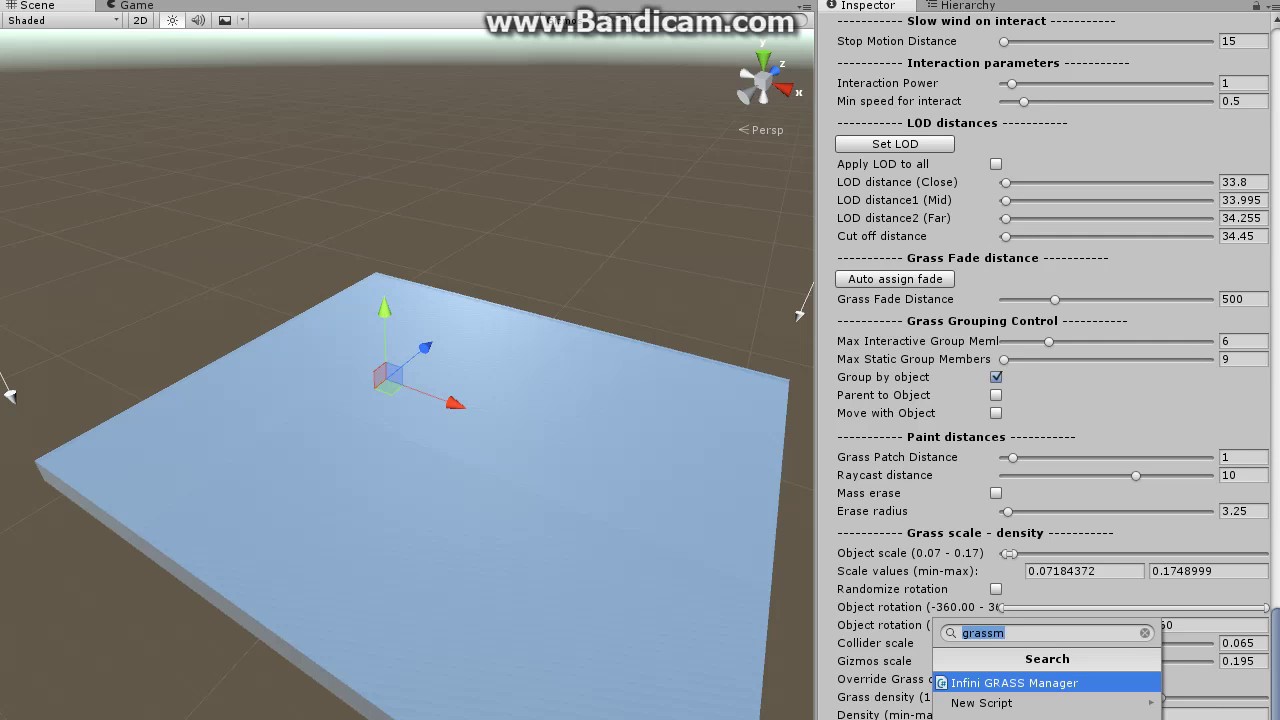
{"action": "type", "text": "demo"}
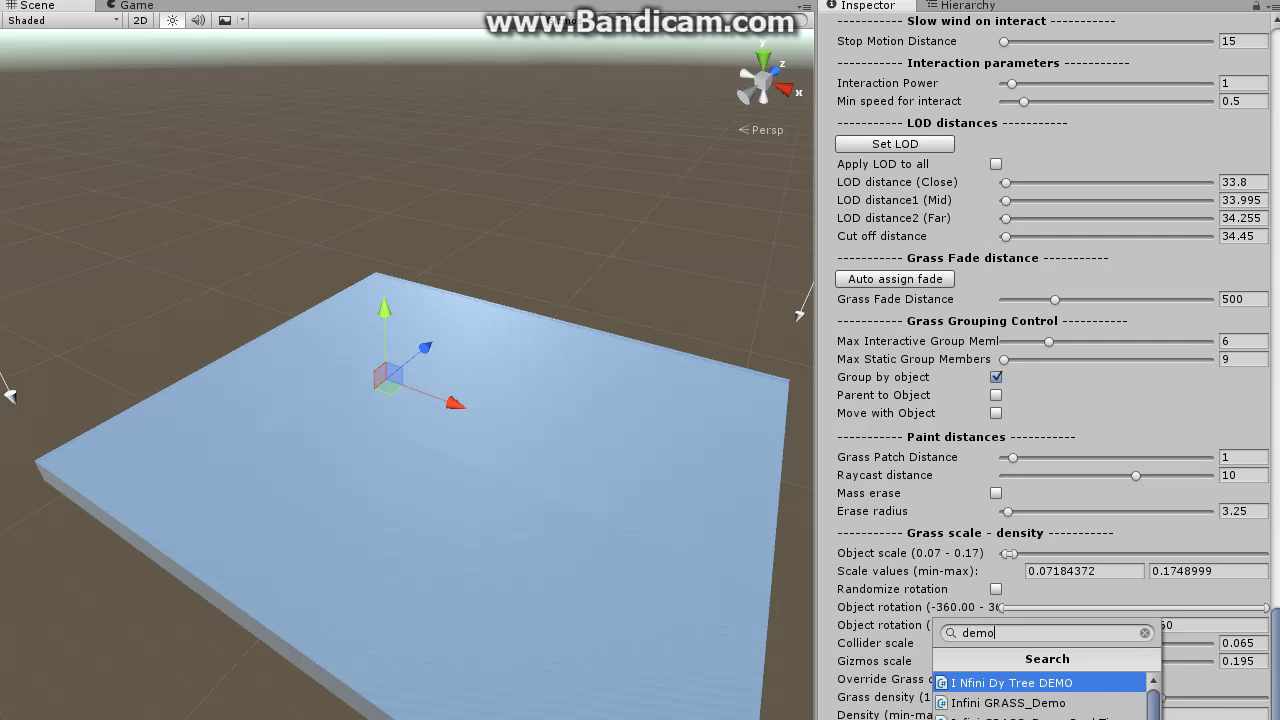
{"action": "key", "text": "Return"}
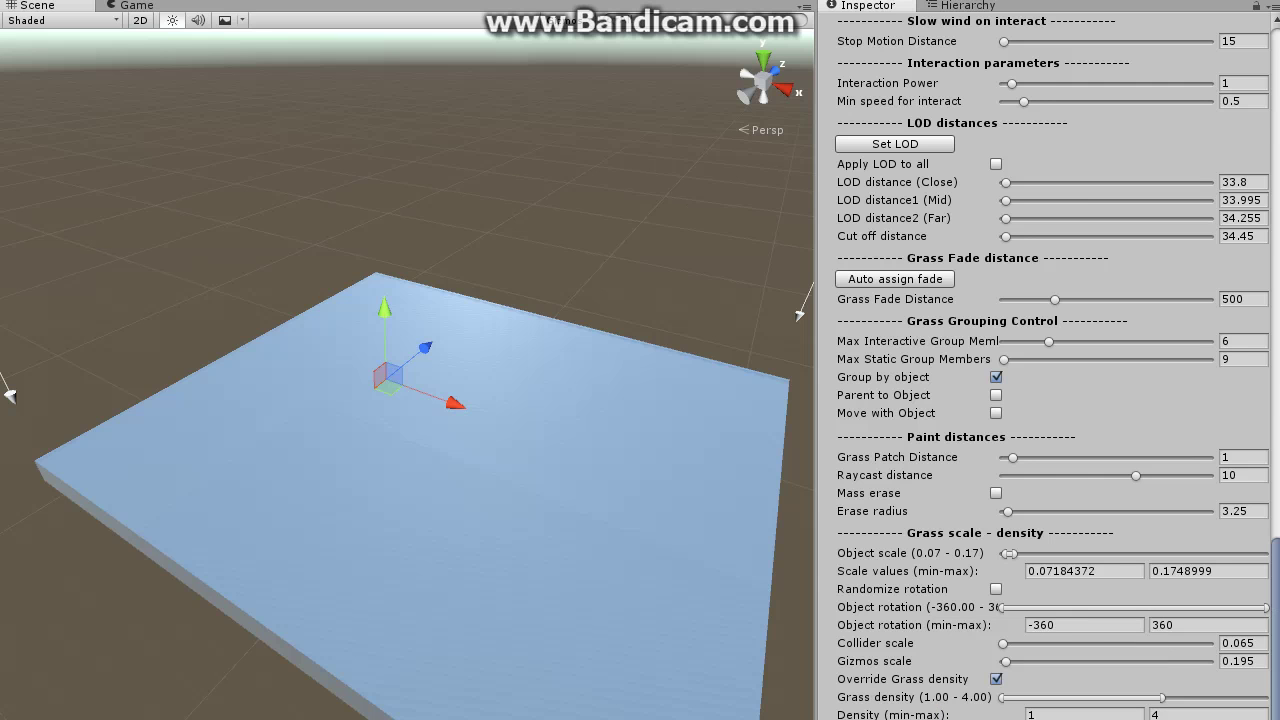
Step: Adjust the Grass spread range slightly and save the brush settings
{"action": "scroll", "coordinate": [1050, 400], "scroll_direction": "down", "scroll_amount": 6}
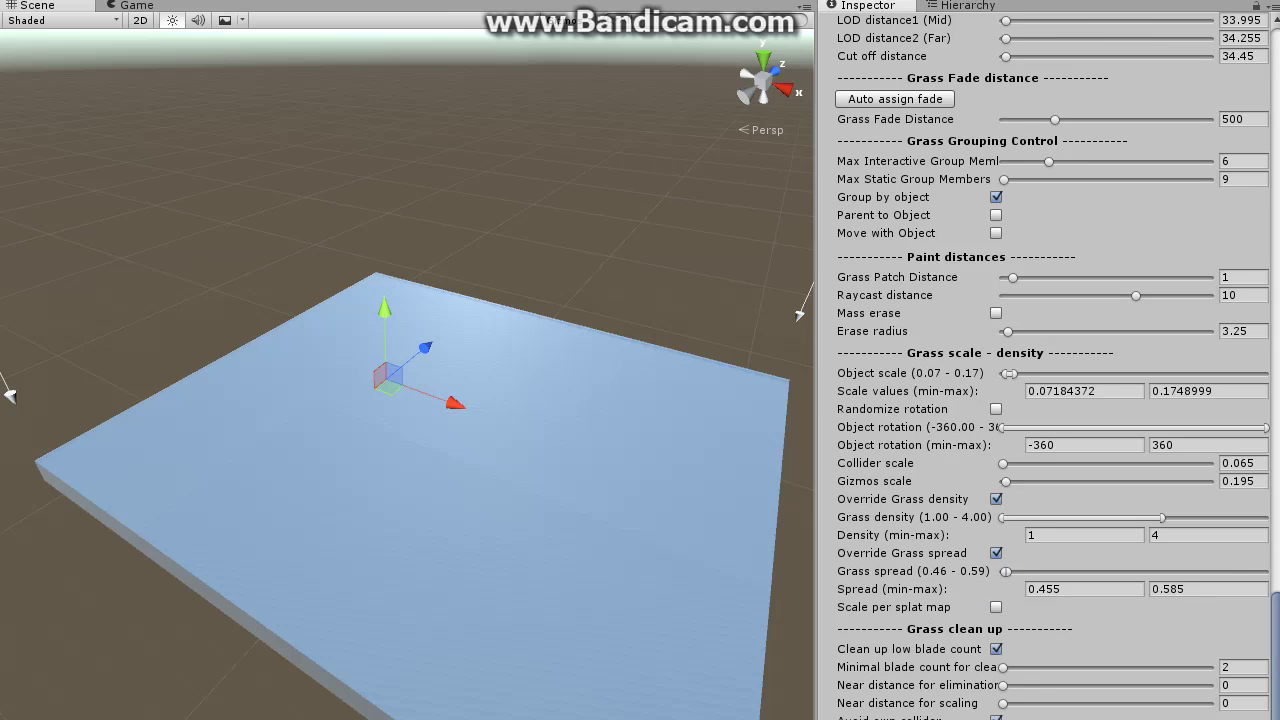
{"action": "scroll", "coordinate": [1050, 400], "scroll_direction": "down", "scroll_amount": 1}
{"action": "scroll", "coordinate": [1045, 400], "scroll_direction": "down", "scroll_amount": 1}
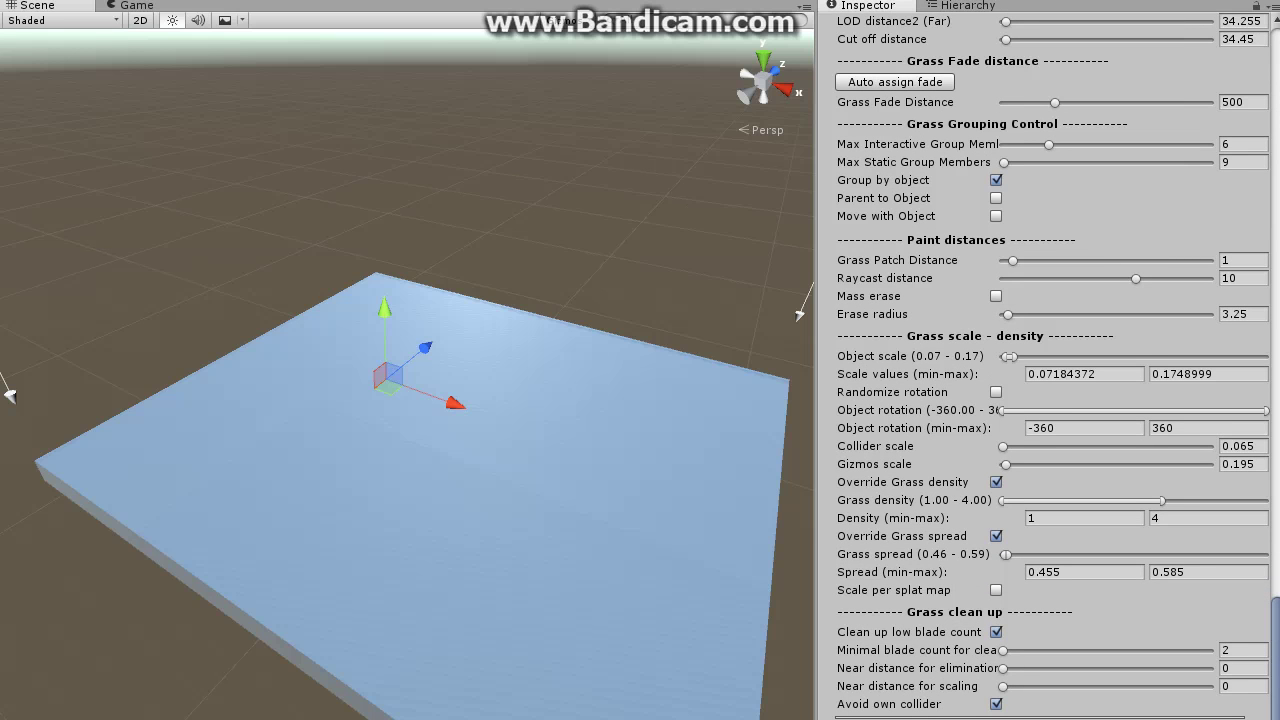
{"action": "left_click_drag", "start_coordinate": [1010, 554], "coordinate": [1021, 555]}
{"action": "mouse_move", "coordinate": [1276, 655]}
{"action": "left_mouse_down"}
{"action": "mouse_move", "coordinate": [1276, 100]}
{"action": "mouse_move", "coordinate": [1276, 132]}
{"action": "left_mouse_up"}
{"action": "left_click", "coordinate": [910, 264]}
{"action": "left_click", "coordinate": [910, 264]}
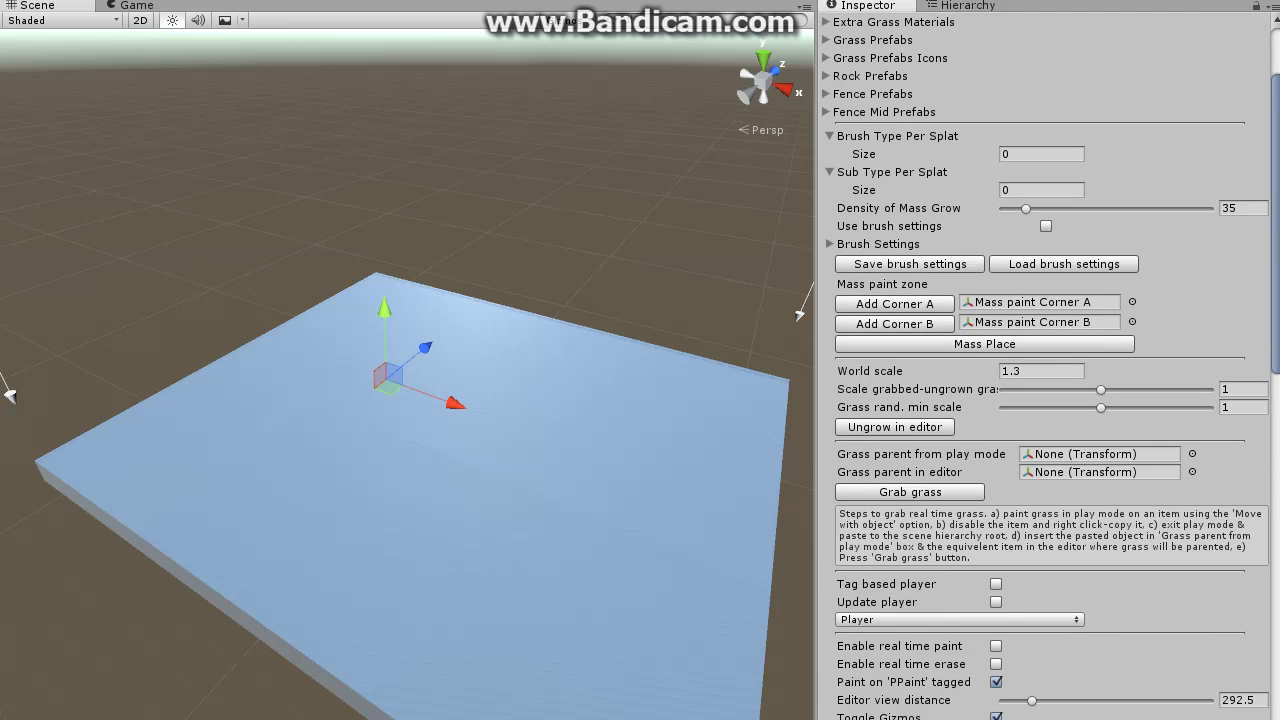
Step: Enable Use brush settings for mass growing, mass place grass over the slab, and view the coverage
{"action": "left_click", "coordinate": [1046, 226]}
{"action": "left_click", "coordinate": [985, 344]}
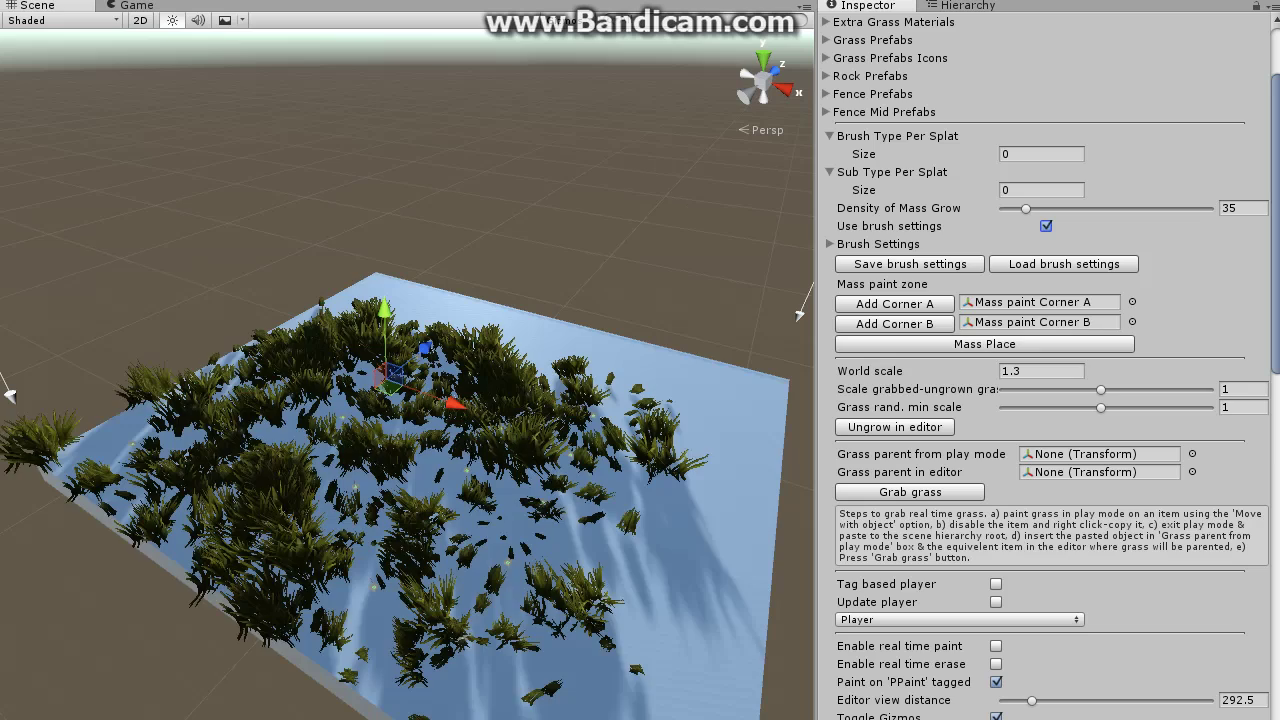
{"action": "middle_click_drag", "start_coordinate": [558, 365], "coordinate": [602, 308]}
Step: Add a windzone for the grass and enable the wind preview in the editor
{"action": "scroll", "coordinate": [1050, 400], "scroll_direction": "down", "scroll_amount": 5}
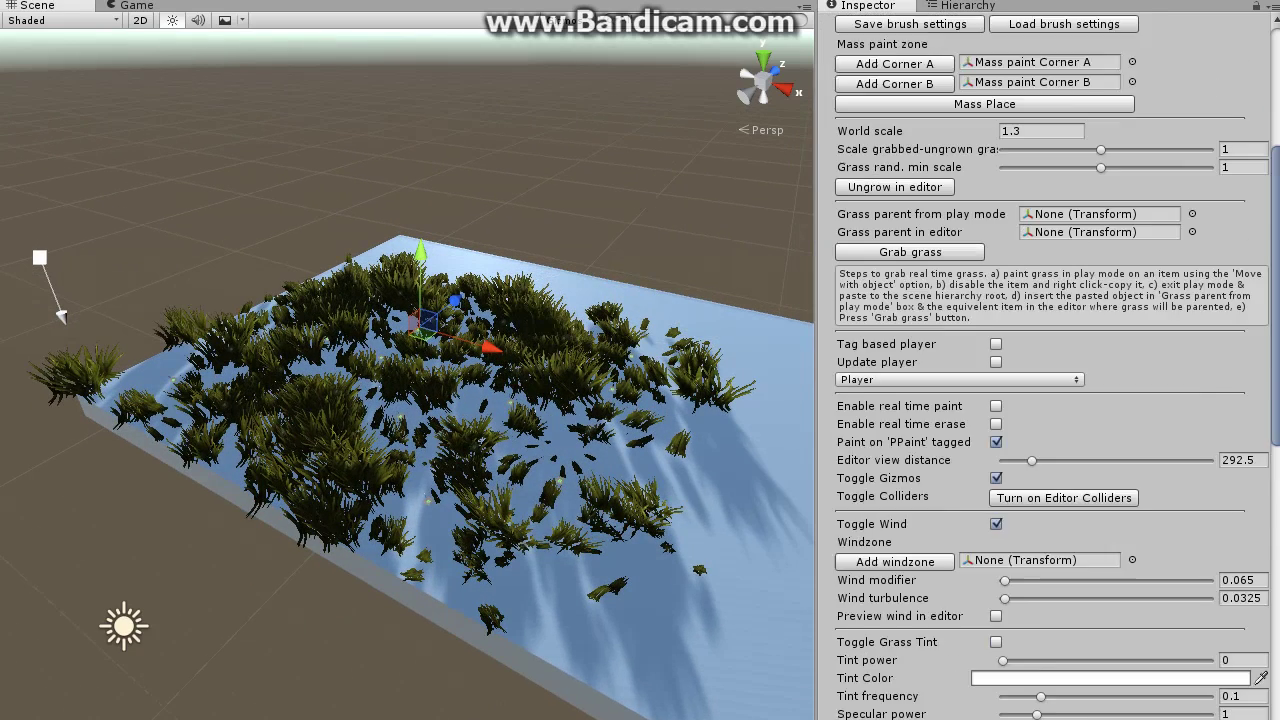
{"action": "left_click", "coordinate": [895, 502]}
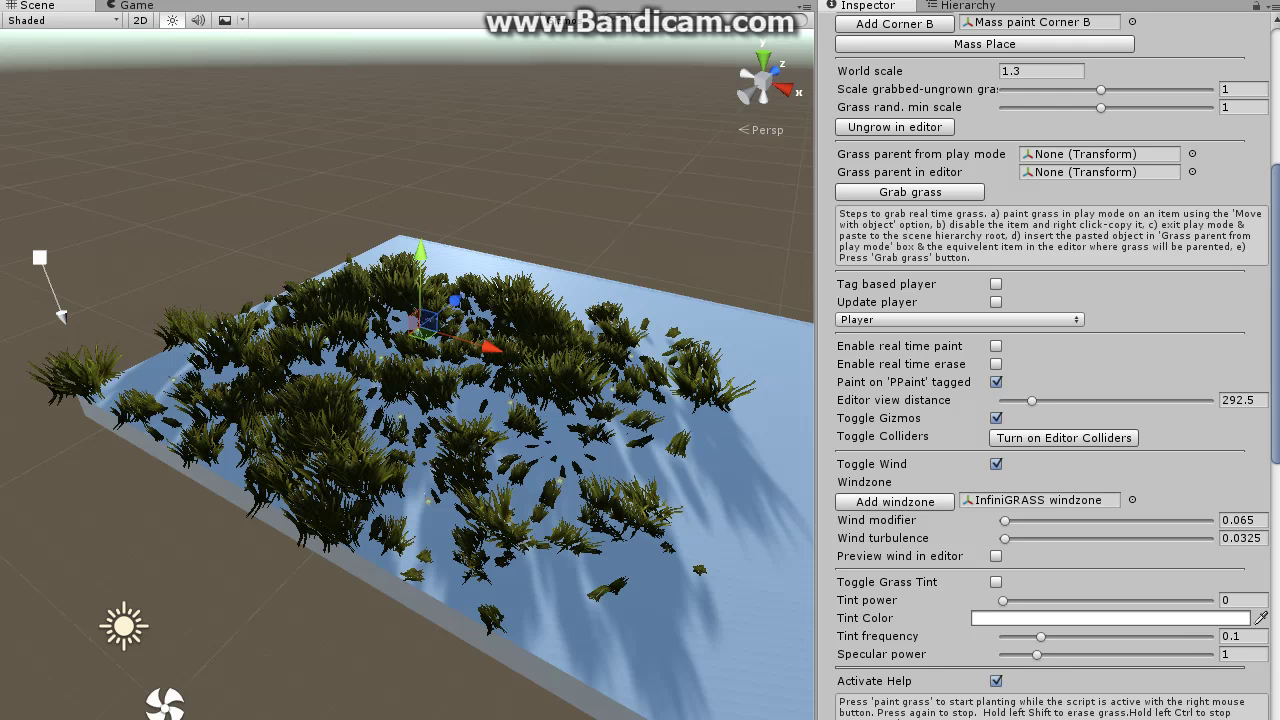
{"action": "left_click_drag", "start_coordinate": [1005, 521], "coordinate": [1001, 521]}
{"action": "left_click", "coordinate": [996, 556]}
Step: Set the Wind modifier to 0.01 and edit the Wind turbulence value
{"action": "left_click", "coordinate": [1005, 539]}
{"action": "left_click", "coordinate": [1241, 520]}
{"action": "type", "text": "0.01"}
{"action": "left_click", "coordinate": [1243, 538]}
{"action": "left_click_drag", "start_coordinate": [1249, 538], "coordinate": [1240, 538]}
{"action": "type", "text": "1"}
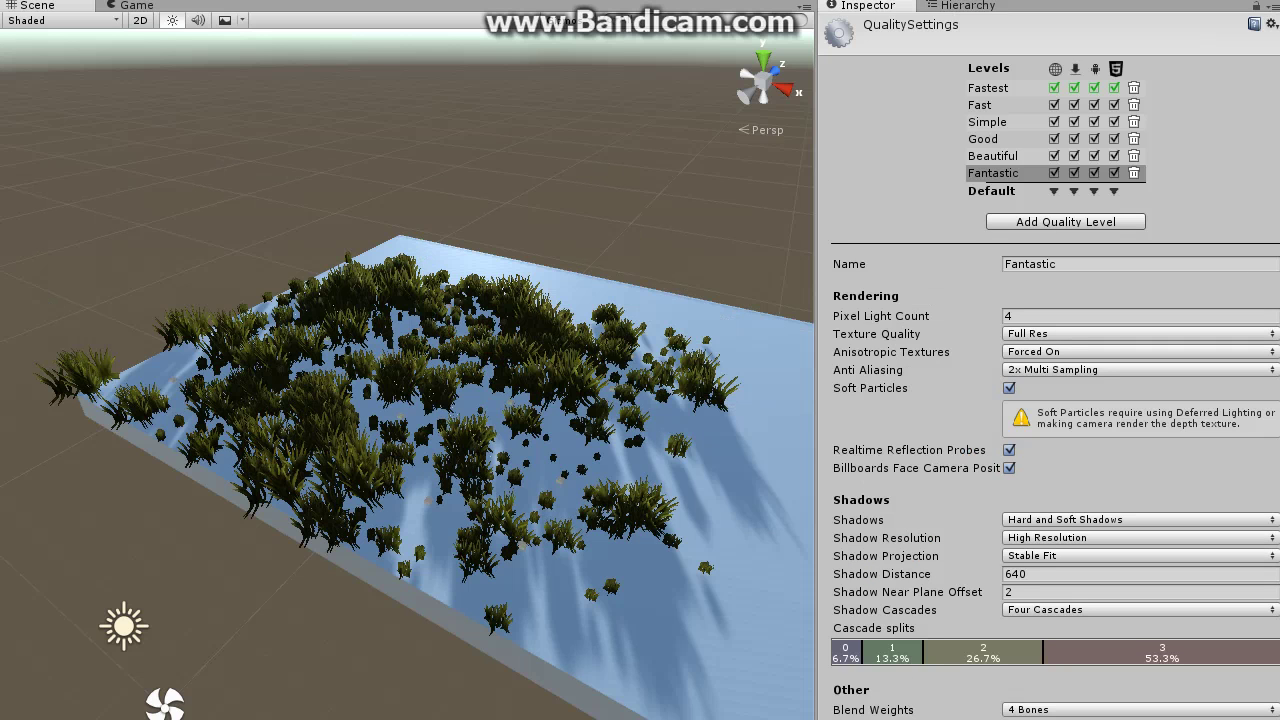
Step: Try Shadow Distance values of 30 and 20 for the Fantastic quality level, and set it to 40
{"action": "left_click_drag", "start_coordinate": [1012, 574], "coordinate": [1005, 574]}
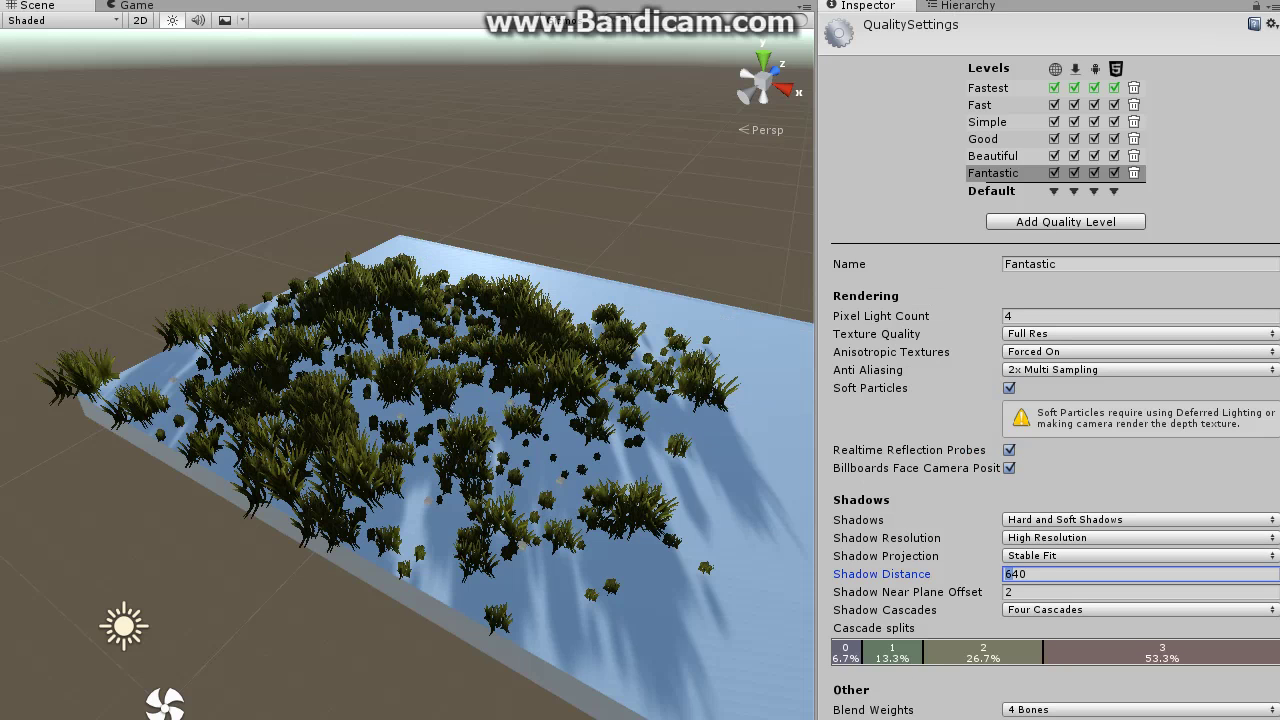
{"action": "key", "text": "BackSpace"}
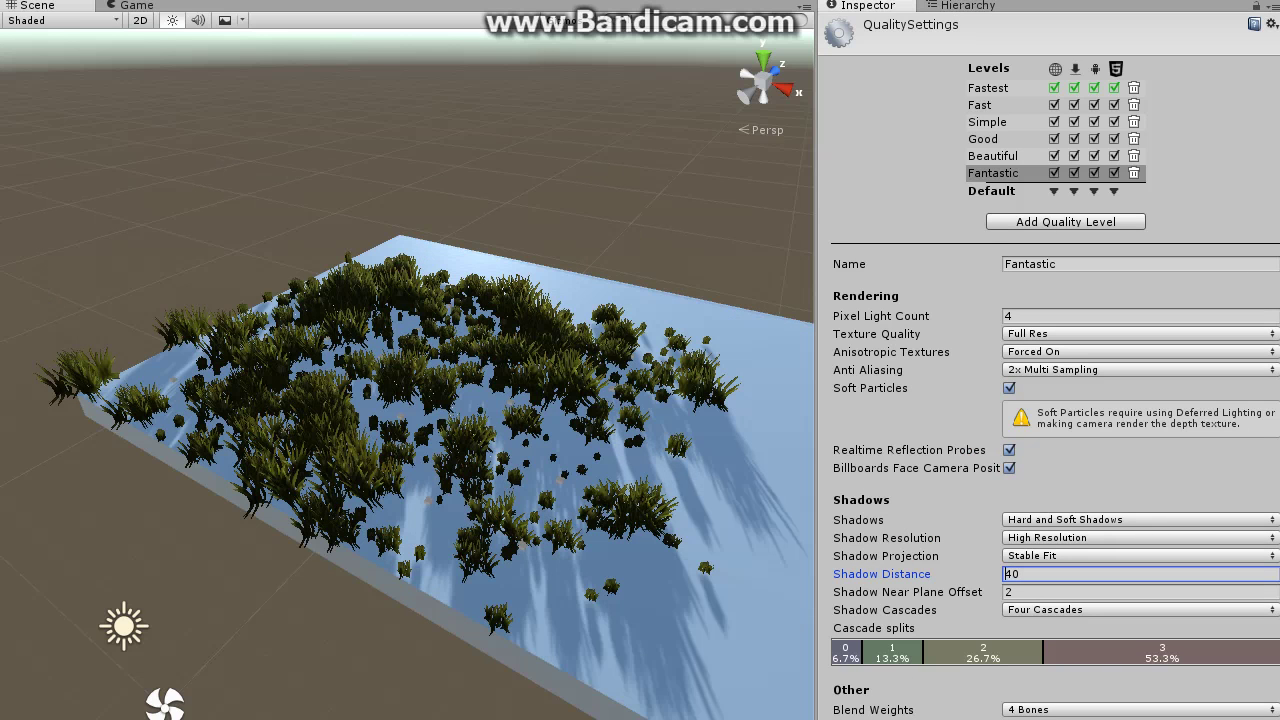
{"action": "key", "text": "BackSpace"}
{"action": "type", "text": "3"}
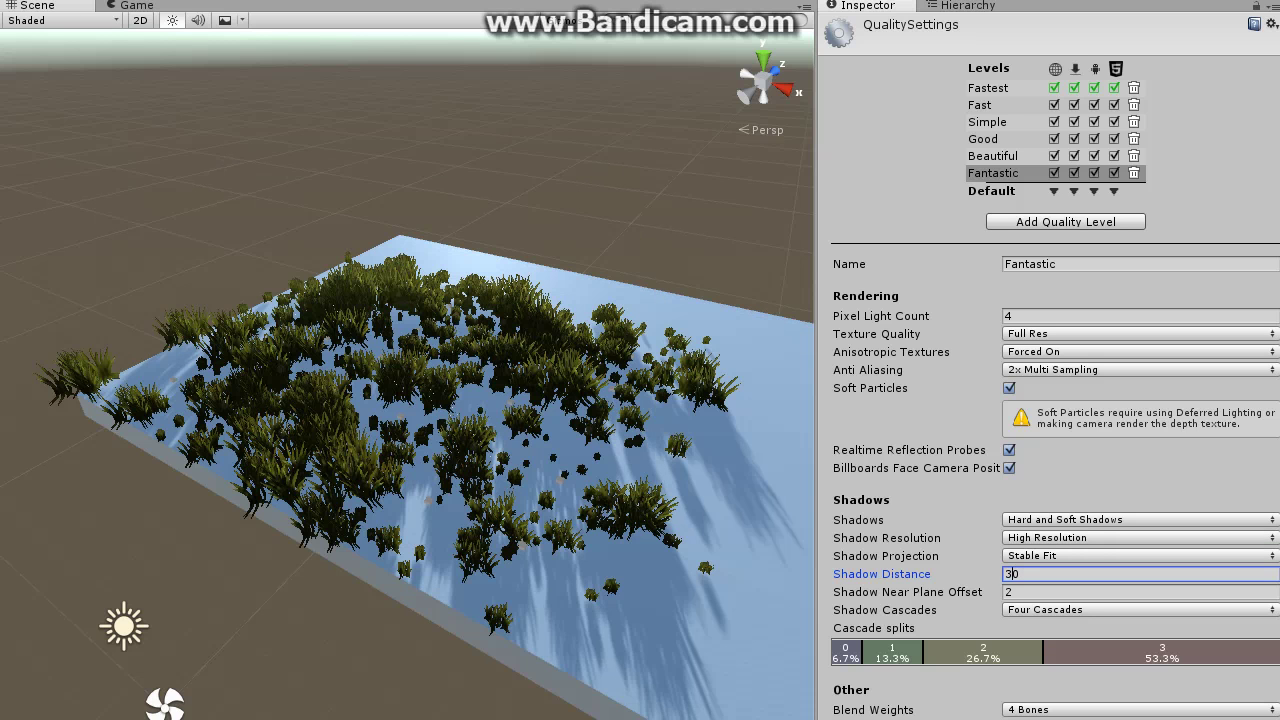
{"action": "left_click_drag", "start_coordinate": [1013, 574], "coordinate": [1004, 574]}
{"action": "type", "text": "2"}
{"action": "key", "text": "BackSpace"}
{"action": "type", "text": "4"}
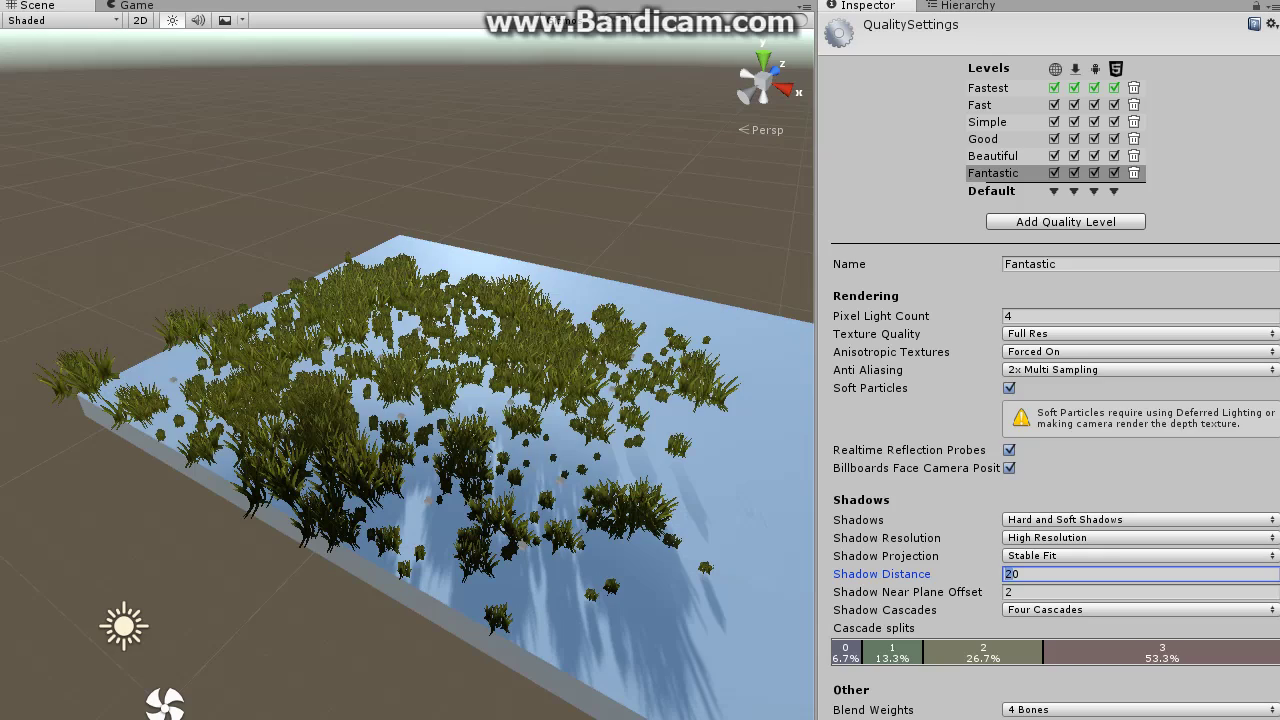
Step: Rotate the Directional Light about its Y axis to about -346.79 to change the direction of the grass shadows
{"action": "middle_click_drag", "start_coordinate": [480, 470], "coordinate": [400, 320]}
{"action": "scroll", "coordinate": [400, 320], "scroll_direction": "up", "scroll_amount": 4}
{"action": "middle_click_drag", "start_coordinate": [400, 400], "coordinate": [415, 560]}
{"action": "key", "text": "Down"}
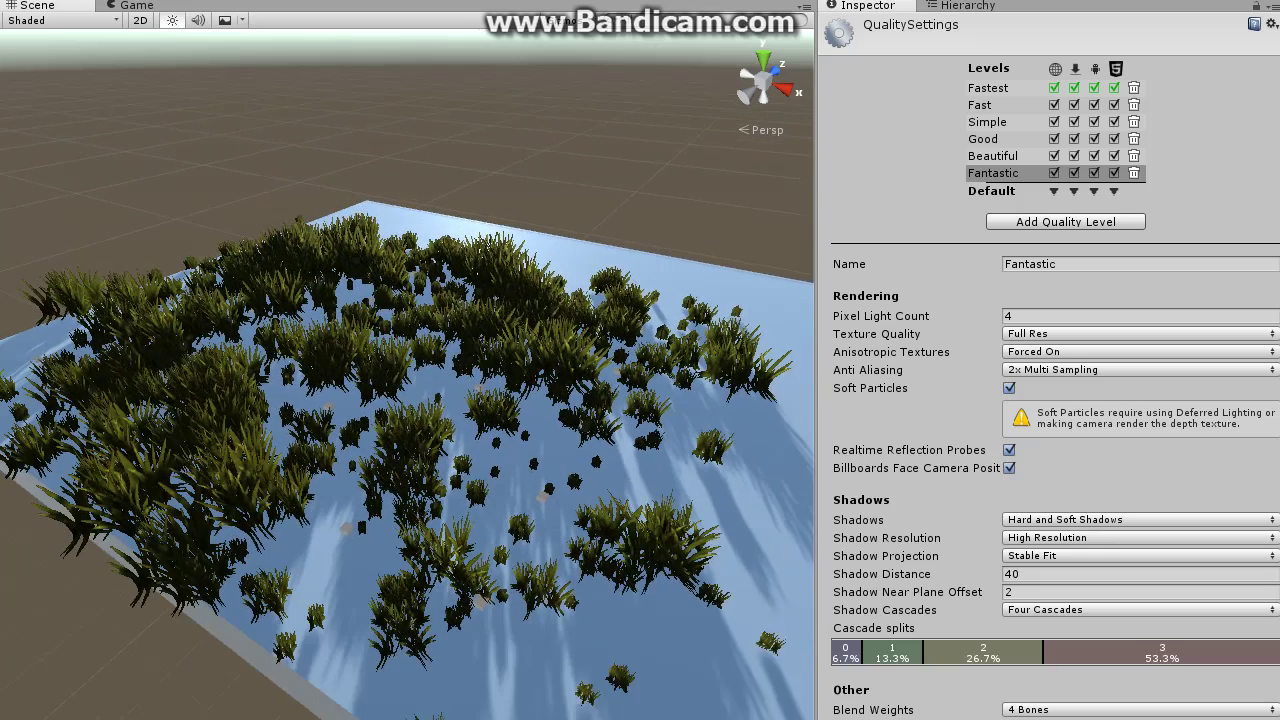
{"action": "key", "text": "Left"}
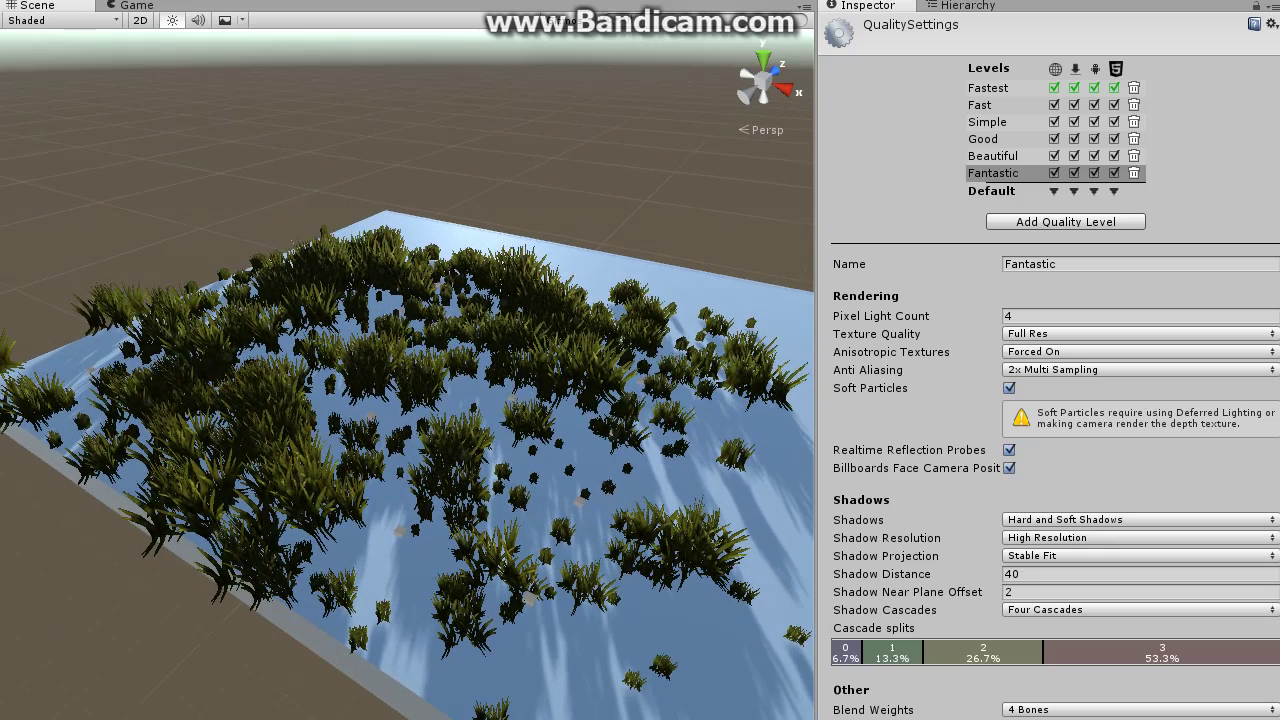
{"action": "left_click", "coordinate": [967, 6]}
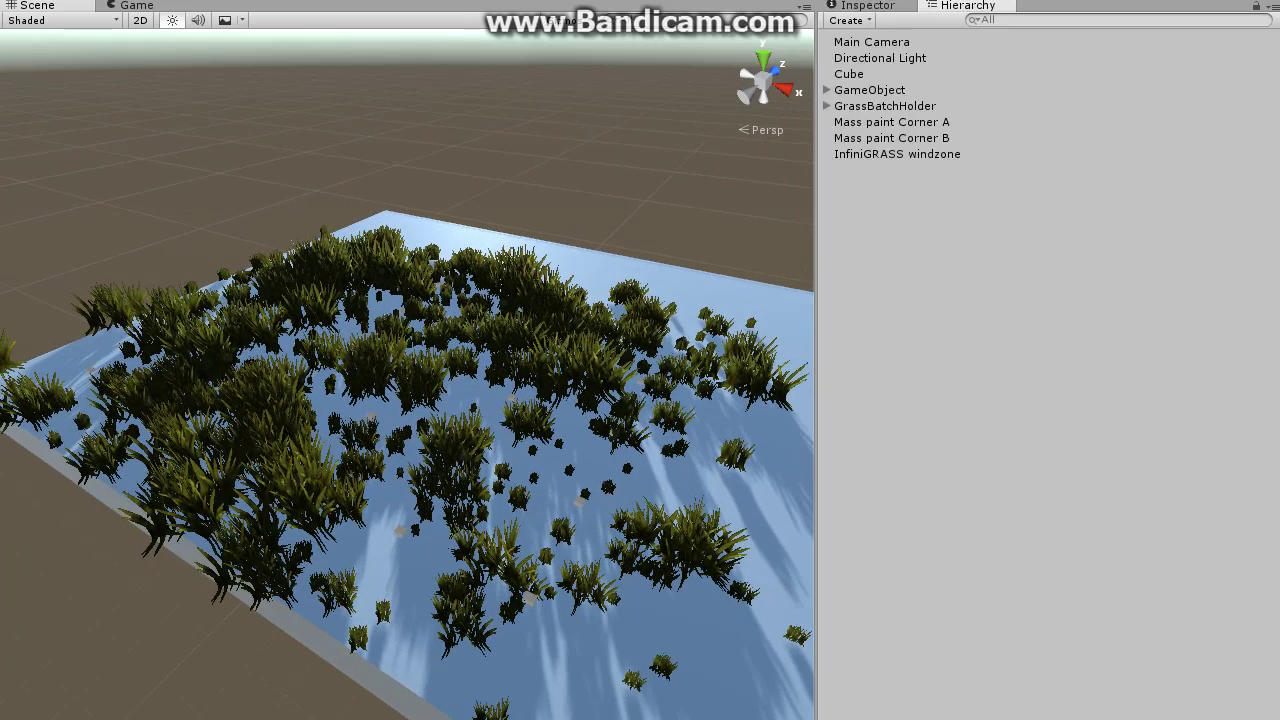
{"action": "left_click", "coordinate": [880, 58]}
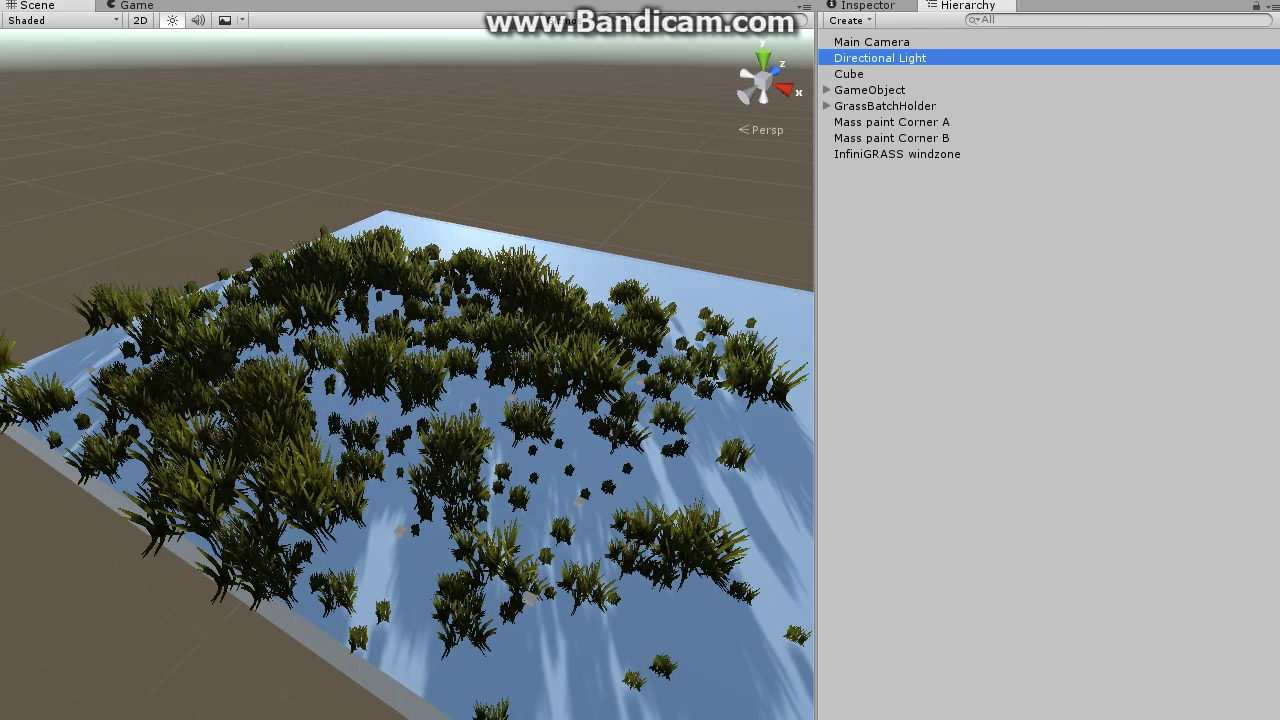
{"action": "left_click", "coordinate": [867, 6]}
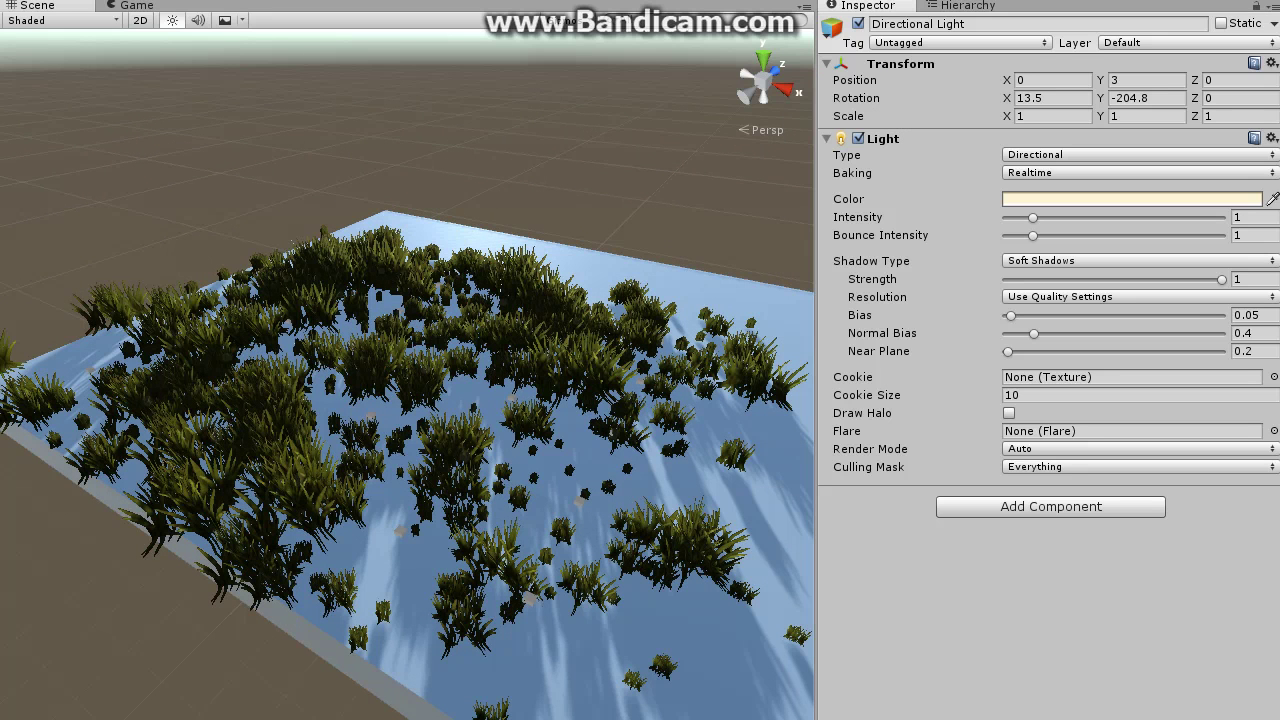
{"action": "mouse_move", "coordinate": [1221, 280]}
{"action": "left_mouse_down"}
{"action": "mouse_move", "coordinate": [1180, 280]}
{"action": "mouse_move", "coordinate": [1224, 280]}
{"action": "left_mouse_up"}
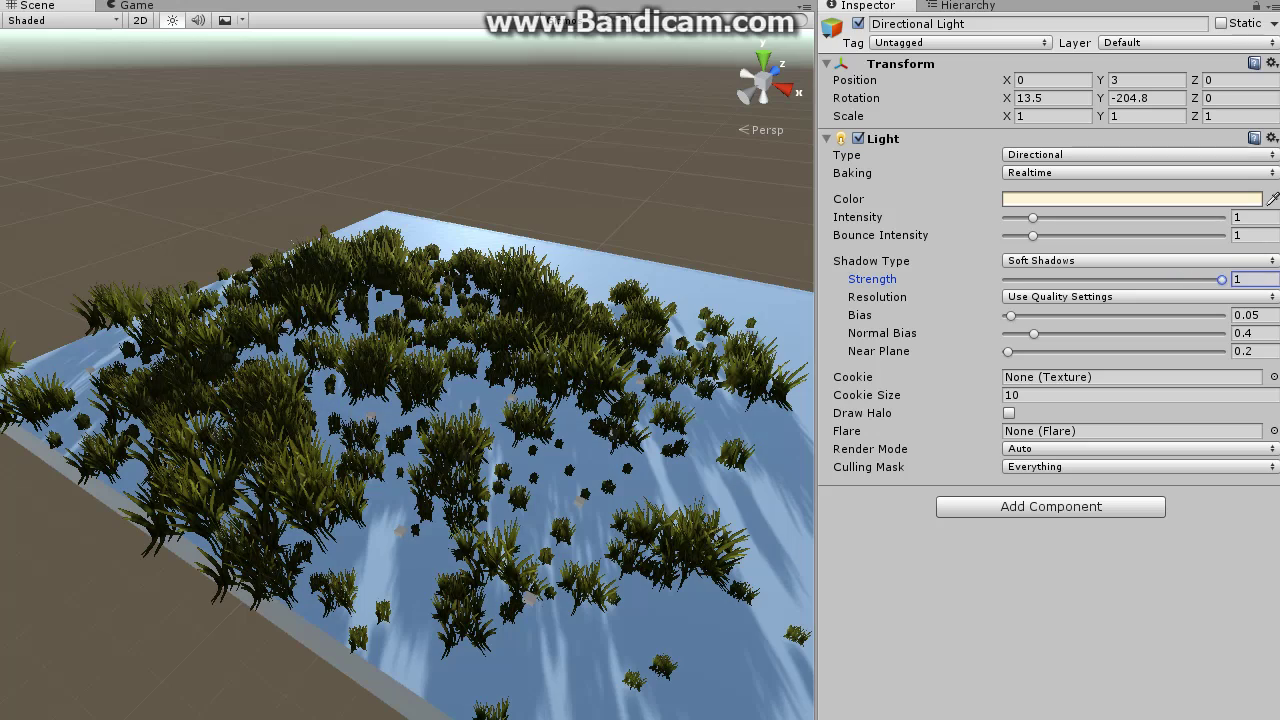
{"action": "left_click_drag", "start_coordinate": [1101, 98], "coordinate": [775, 98]}
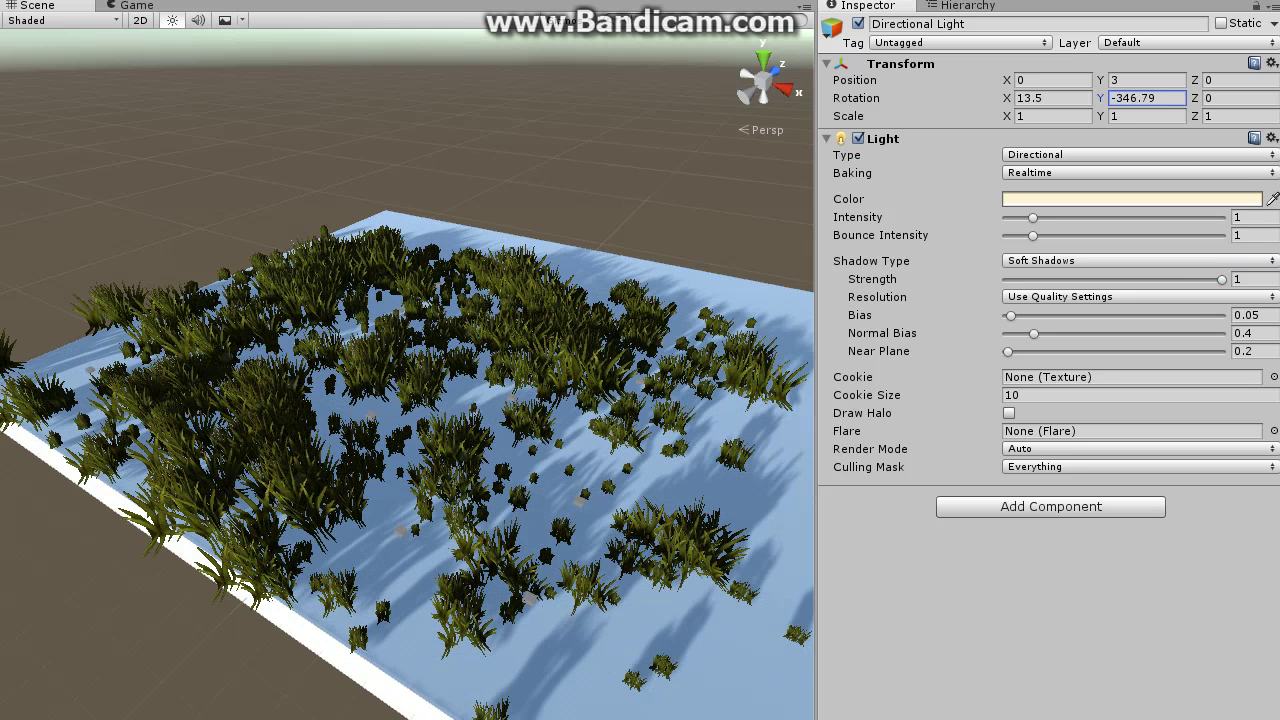